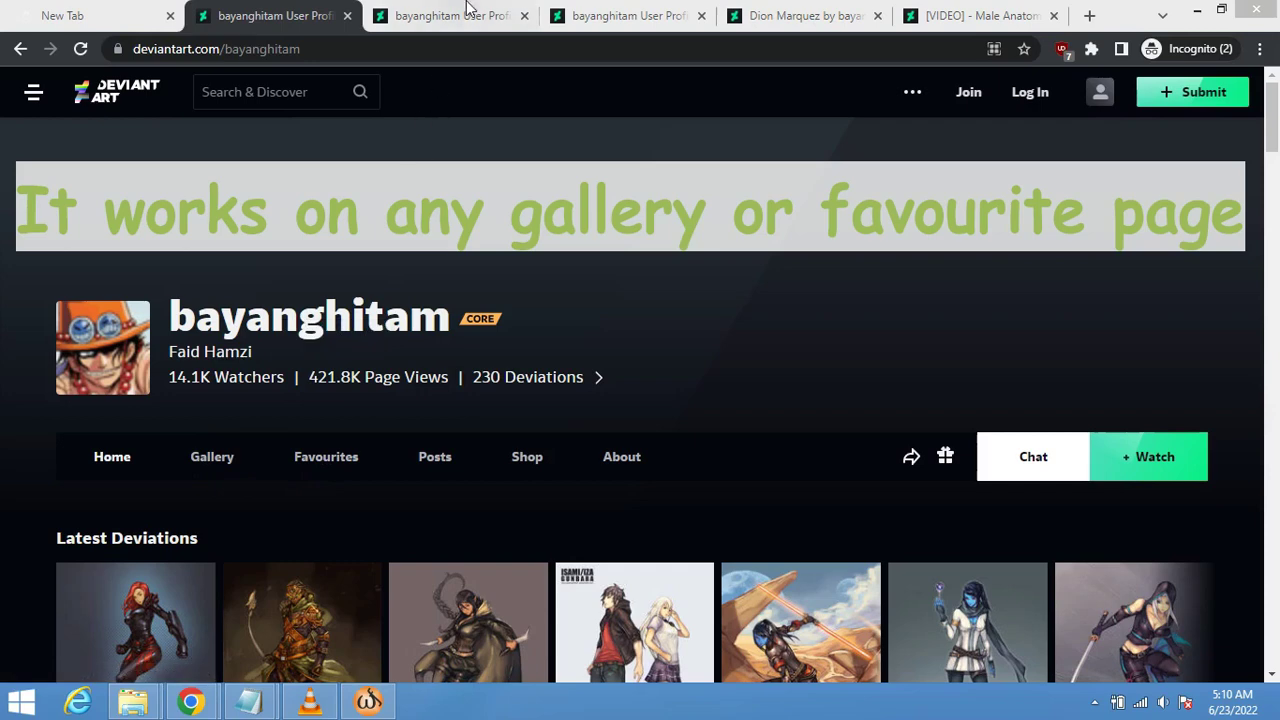
- Look over the artist's Character Redesign gallery page and the favourites page as examples of downloadable pages
left_click(469, 14)
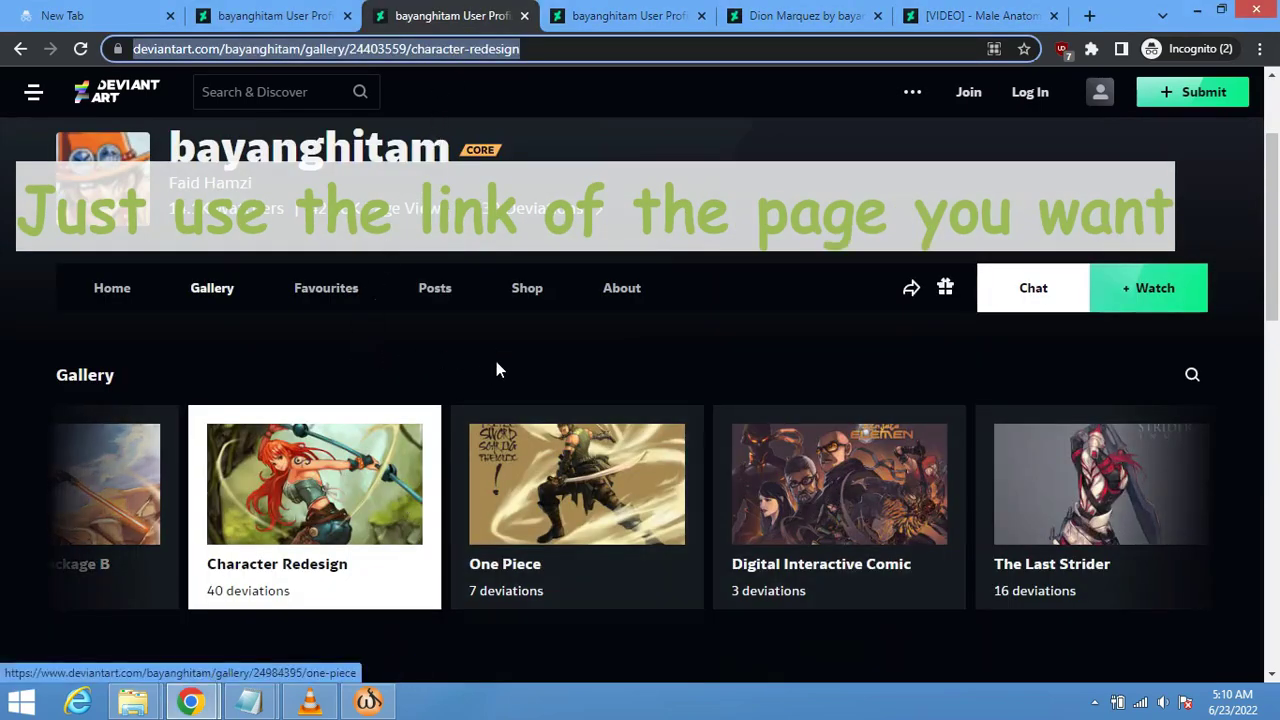
left_click(630, 14)
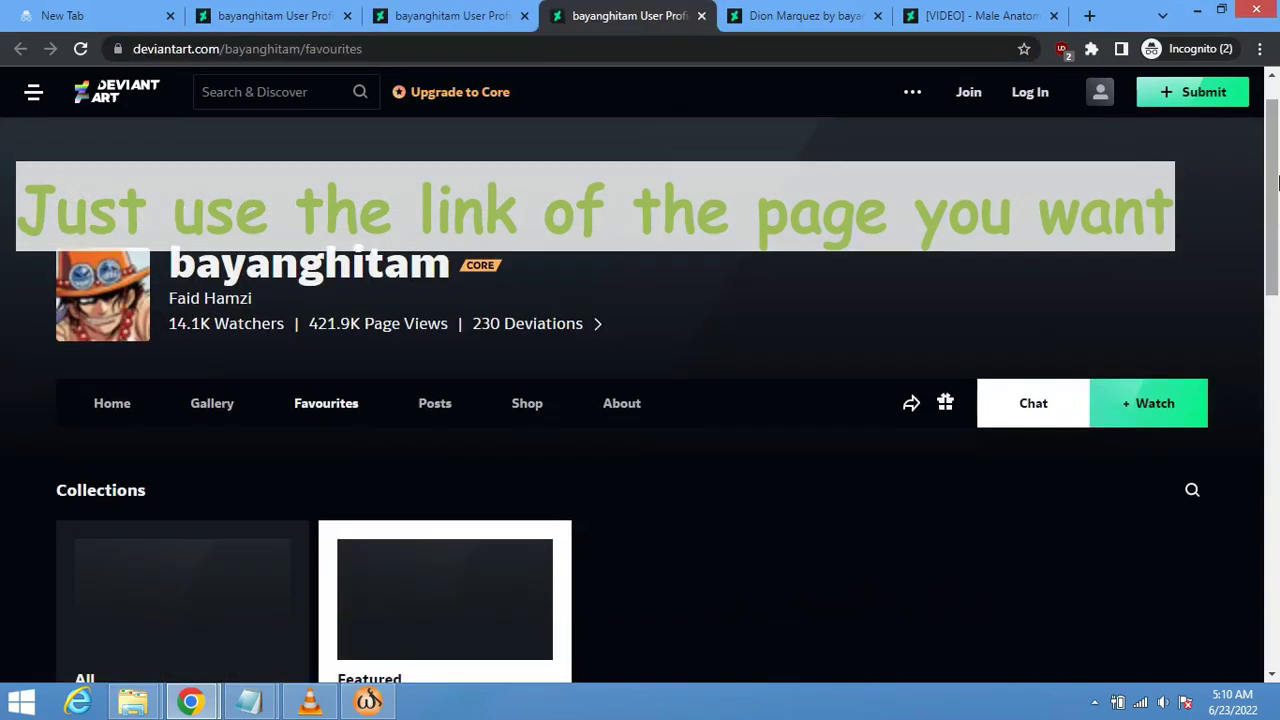
scroll(1275, 268, "down", 3)
left_click_drag(1275, 268, 1260, 182)
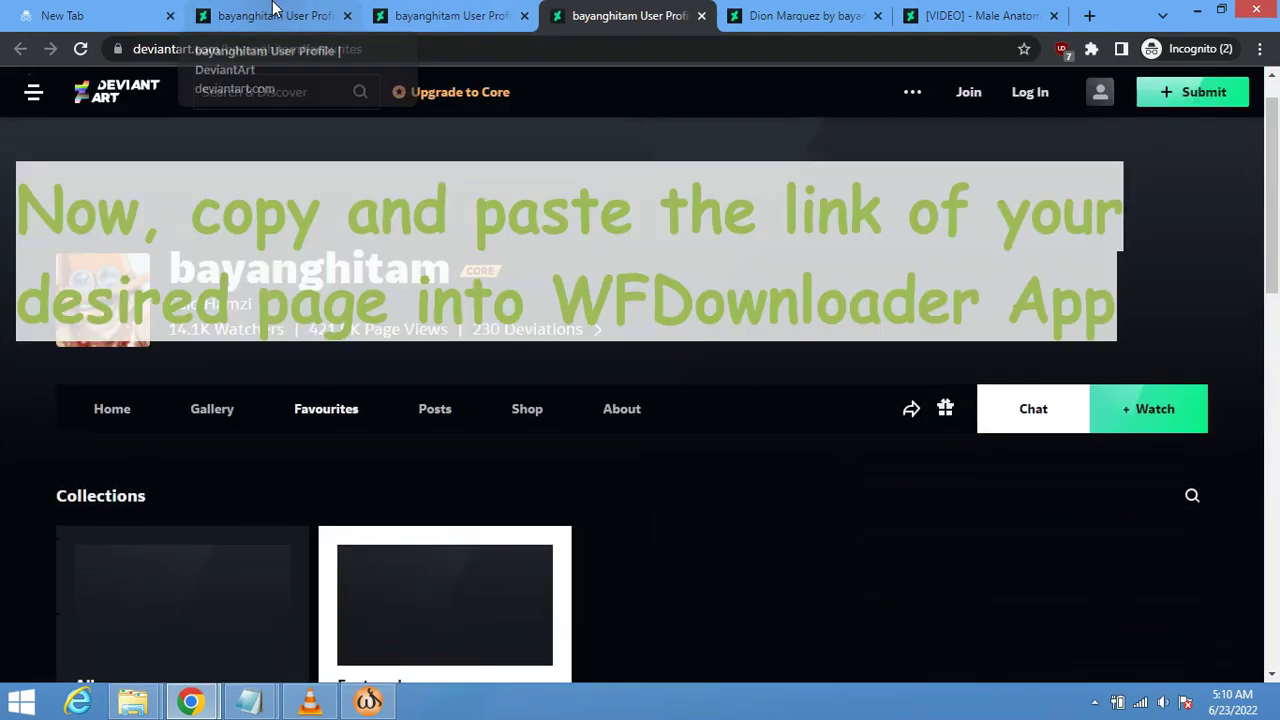
left_click(273, 10)
left_click(282, 44)
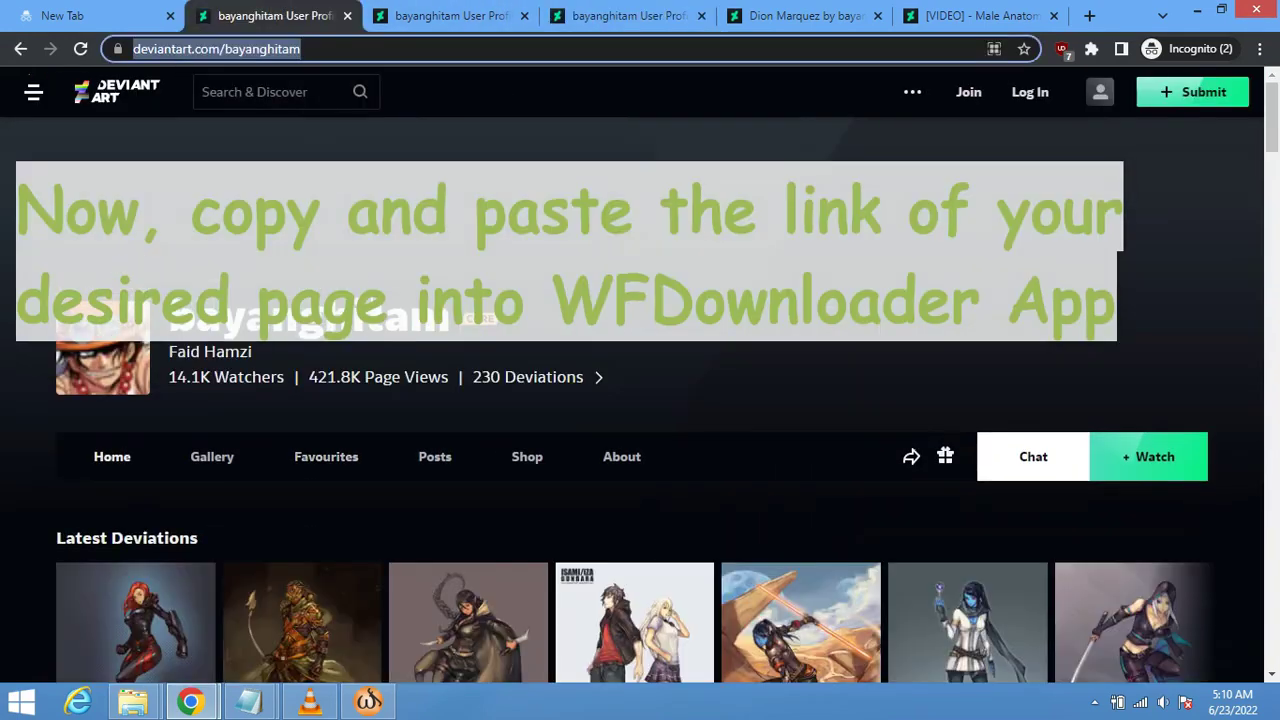
right_click(211, 467)
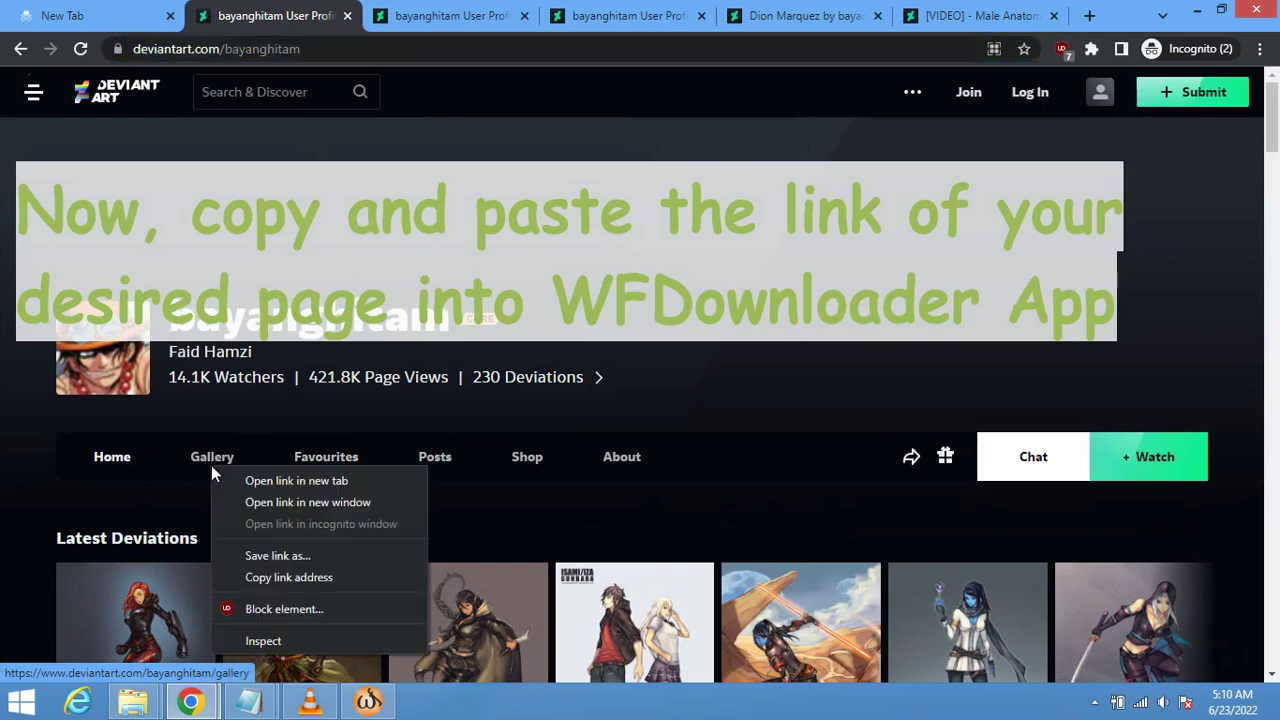
left_click(300, 577)
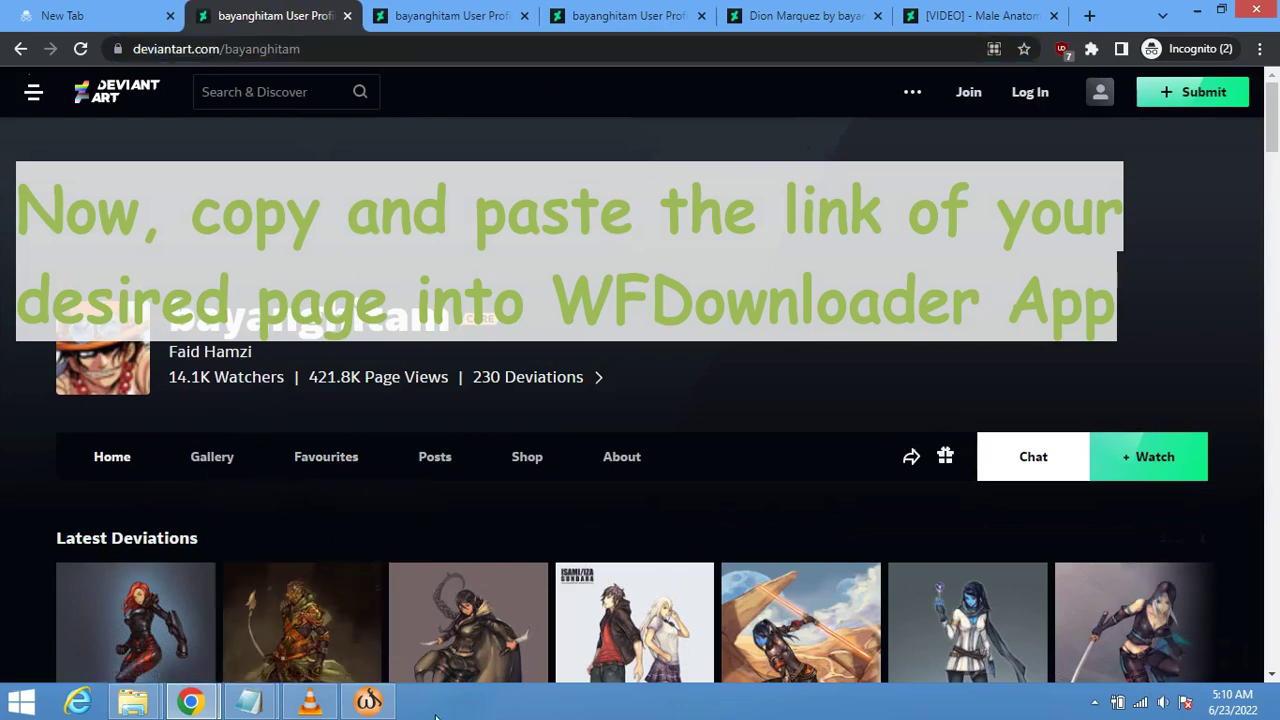
left_click(369, 701)
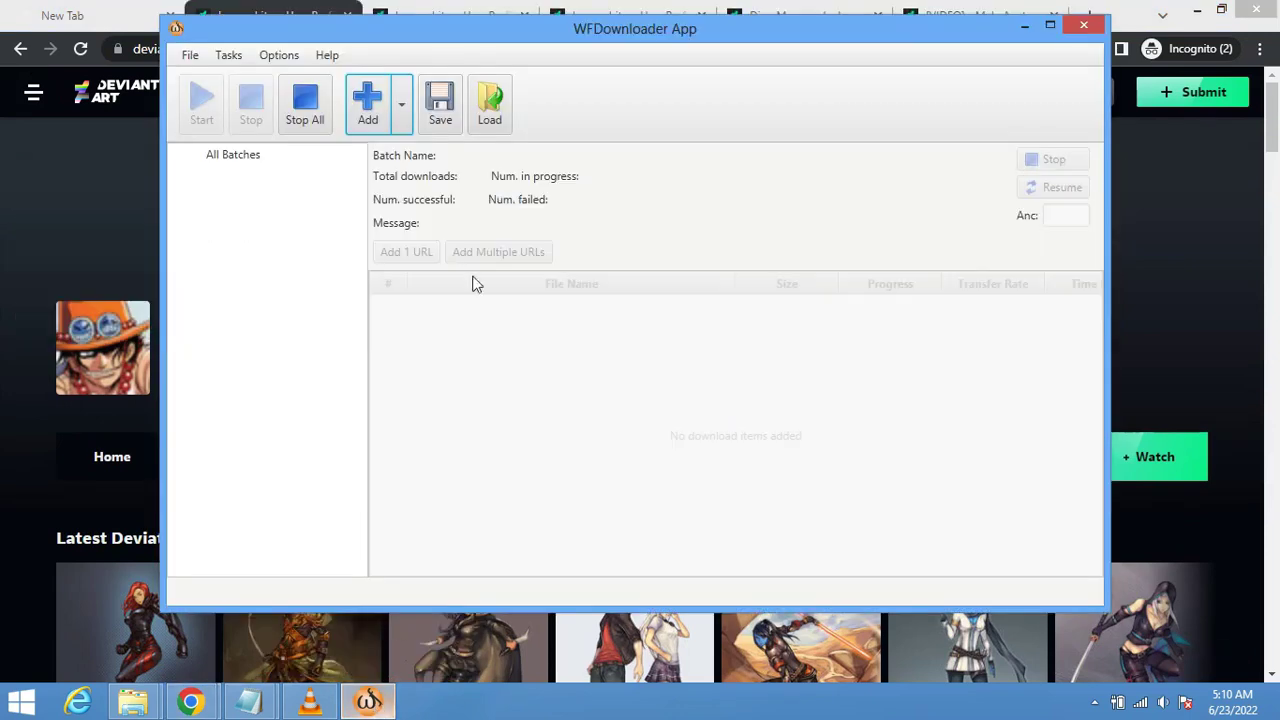
left_click(370, 103)
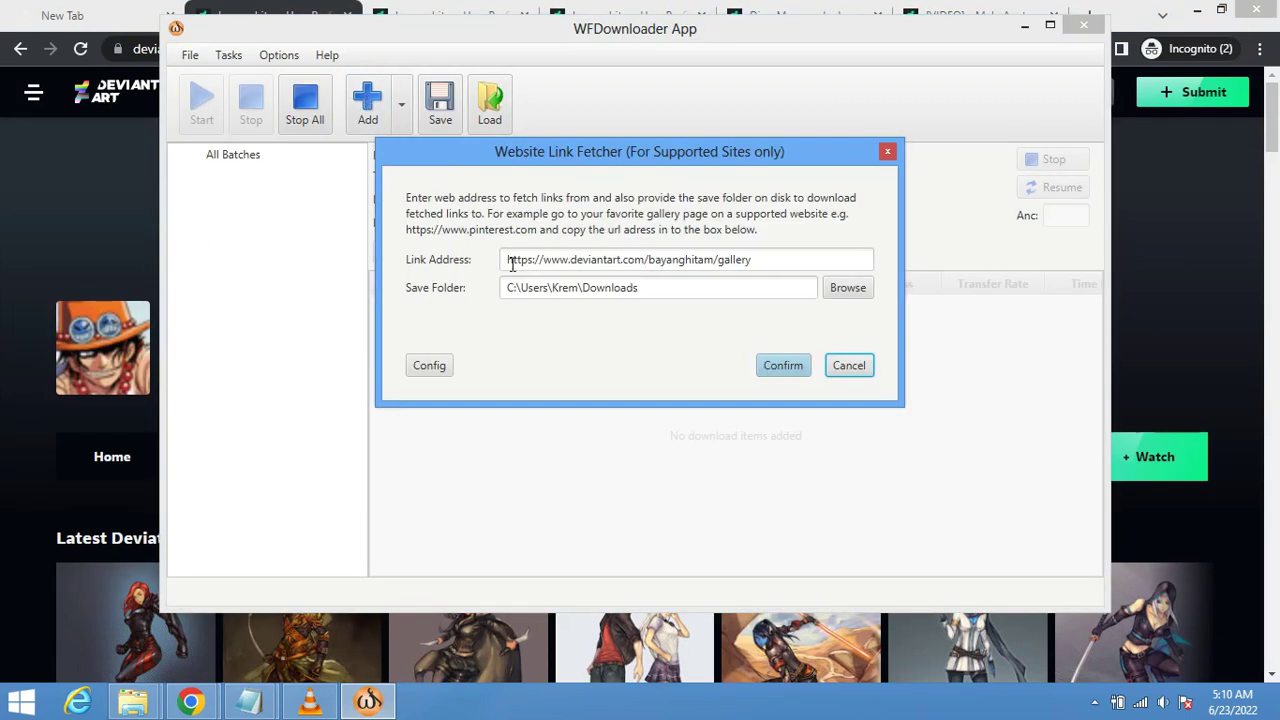
- Browse for the save folder, creating and opening a folder named deviantart inside Downloads
left_click(845, 290)
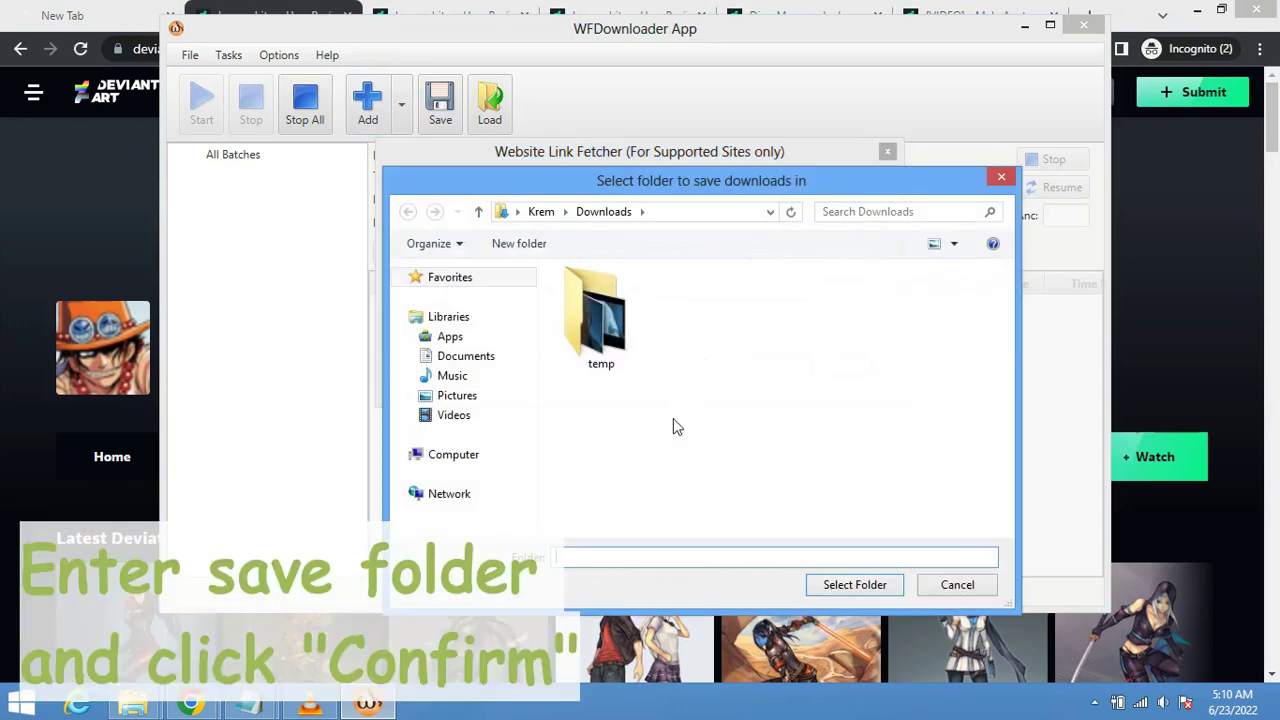
left_click(524, 247)
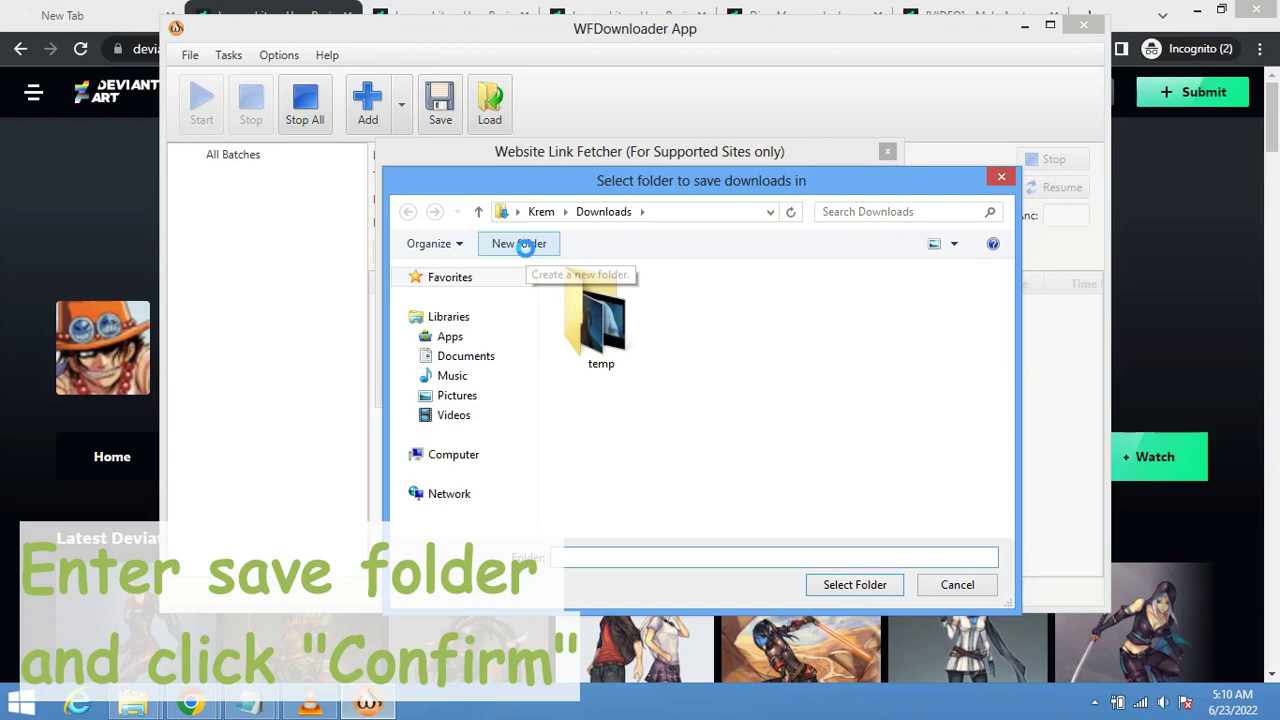
type("deviantart")
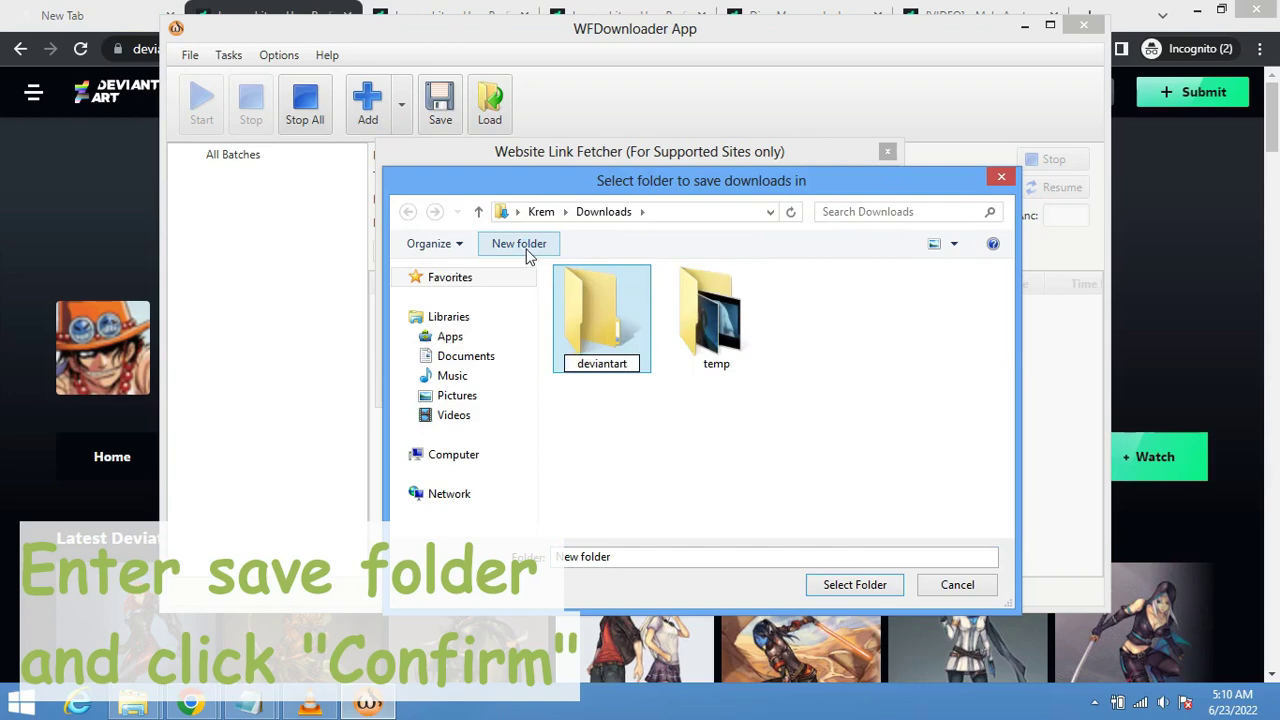
left_click(611, 297)
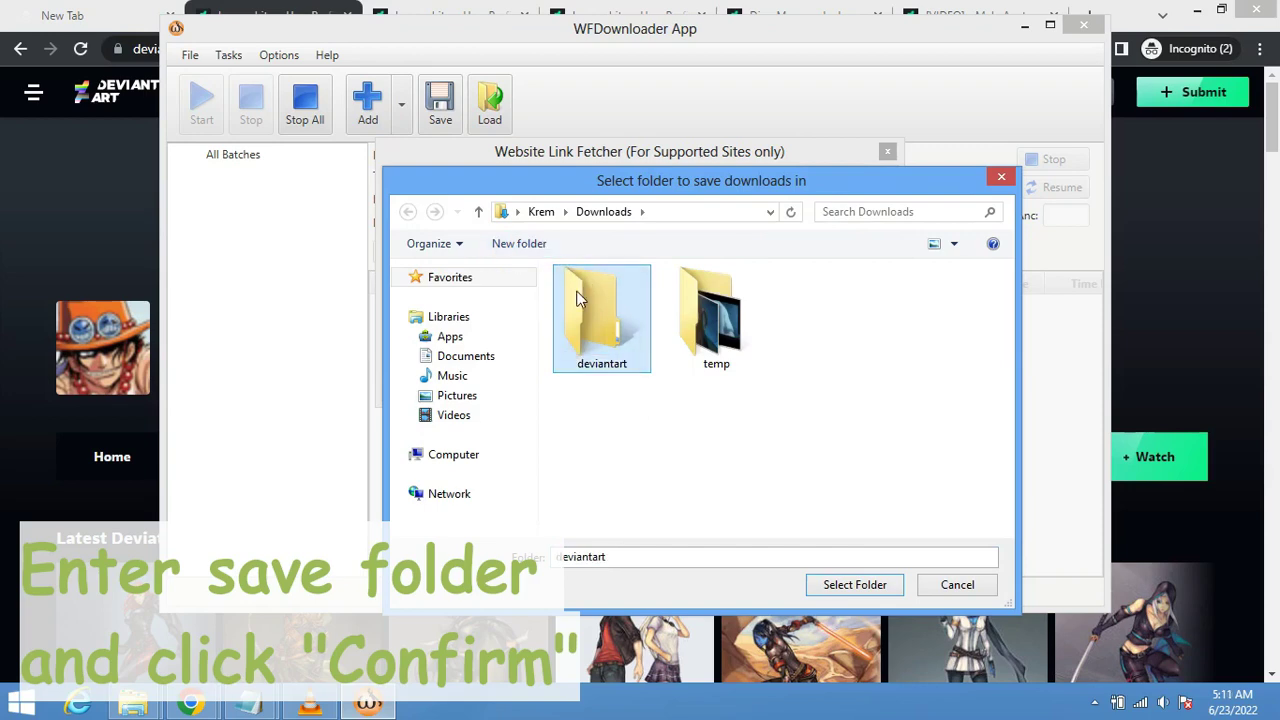
double_click(578, 298)
- Create a subfolder named bayanghitam inside deviantart and choose it as the save folder
left_click(524, 244)
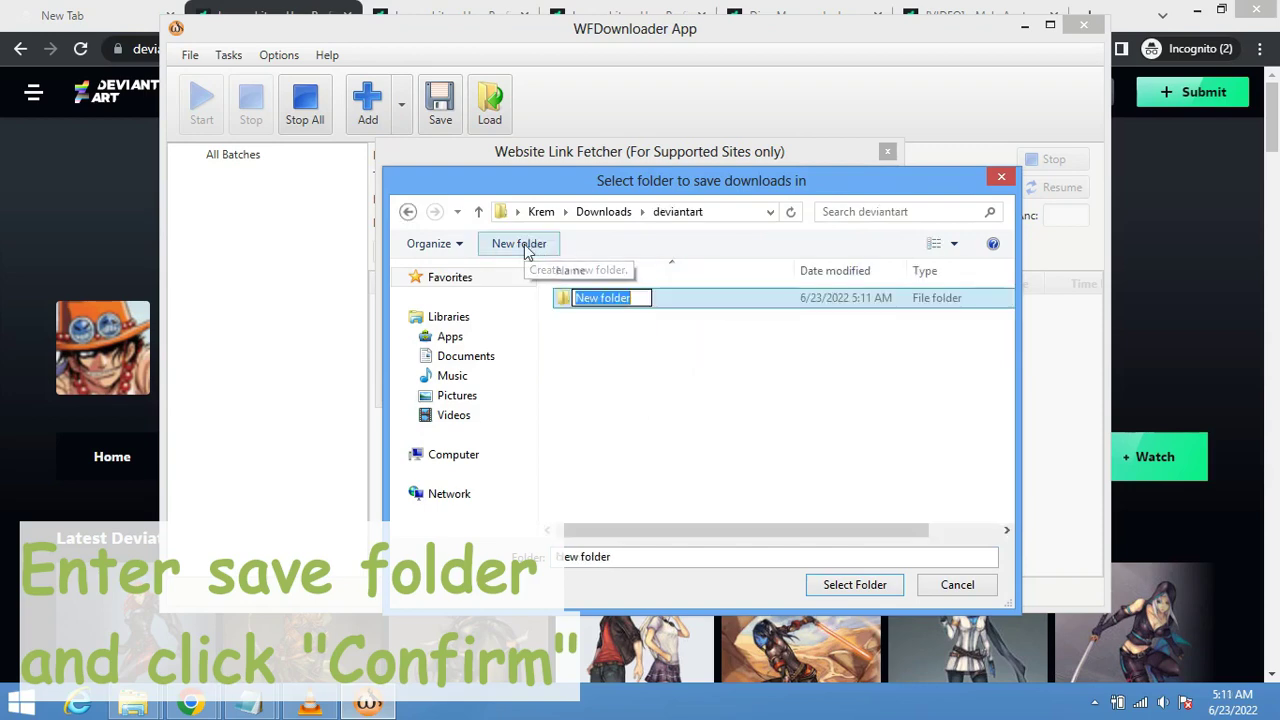
type("bayangh")
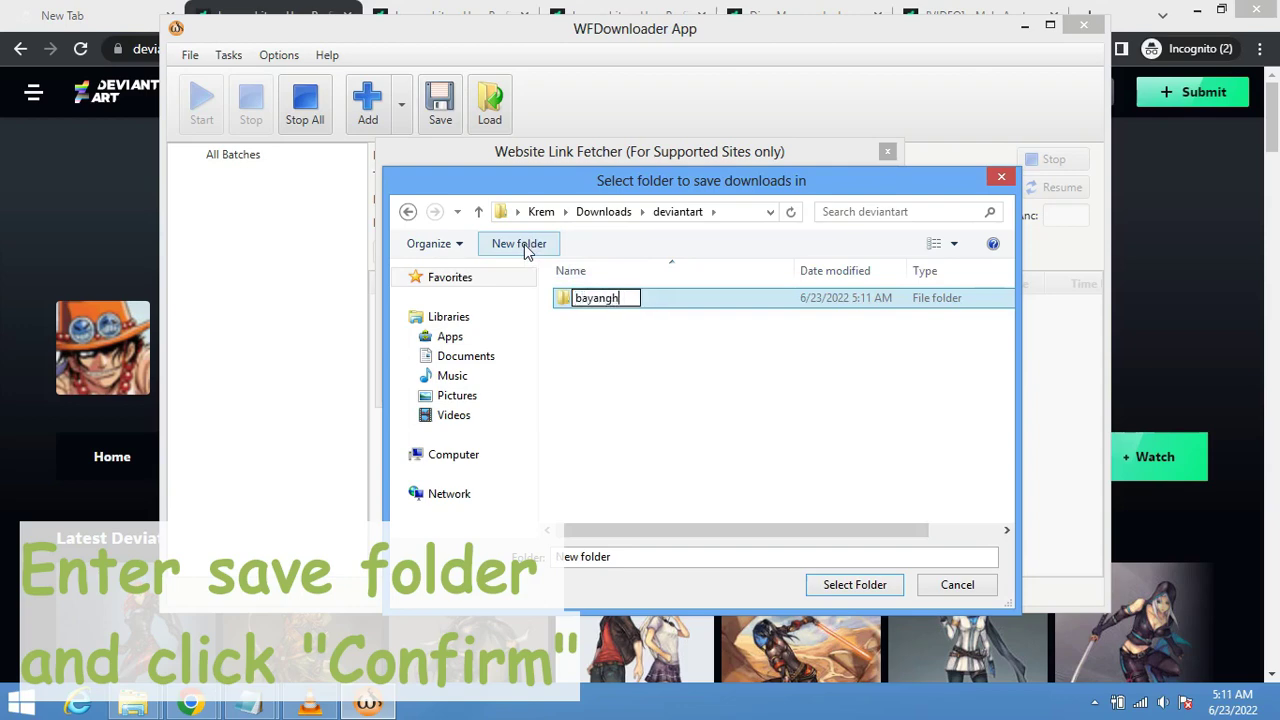
type("itam")
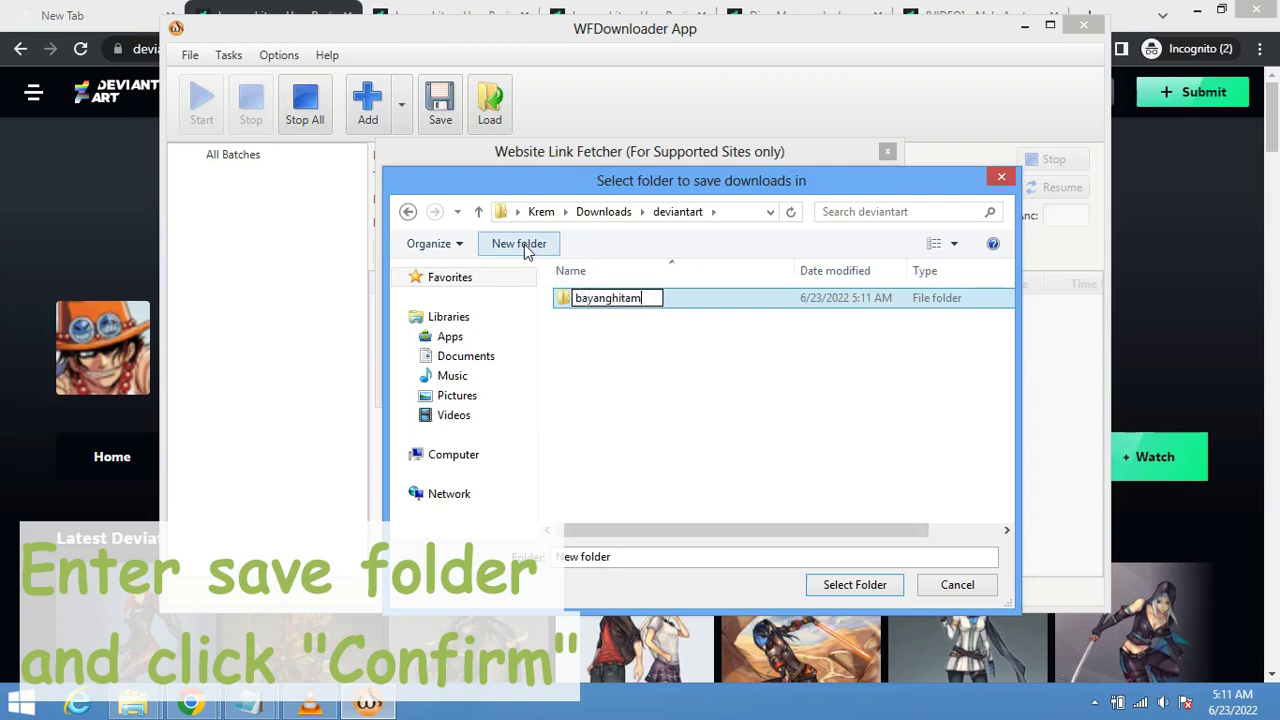
left_click(560, 302)
double_click(560, 302)
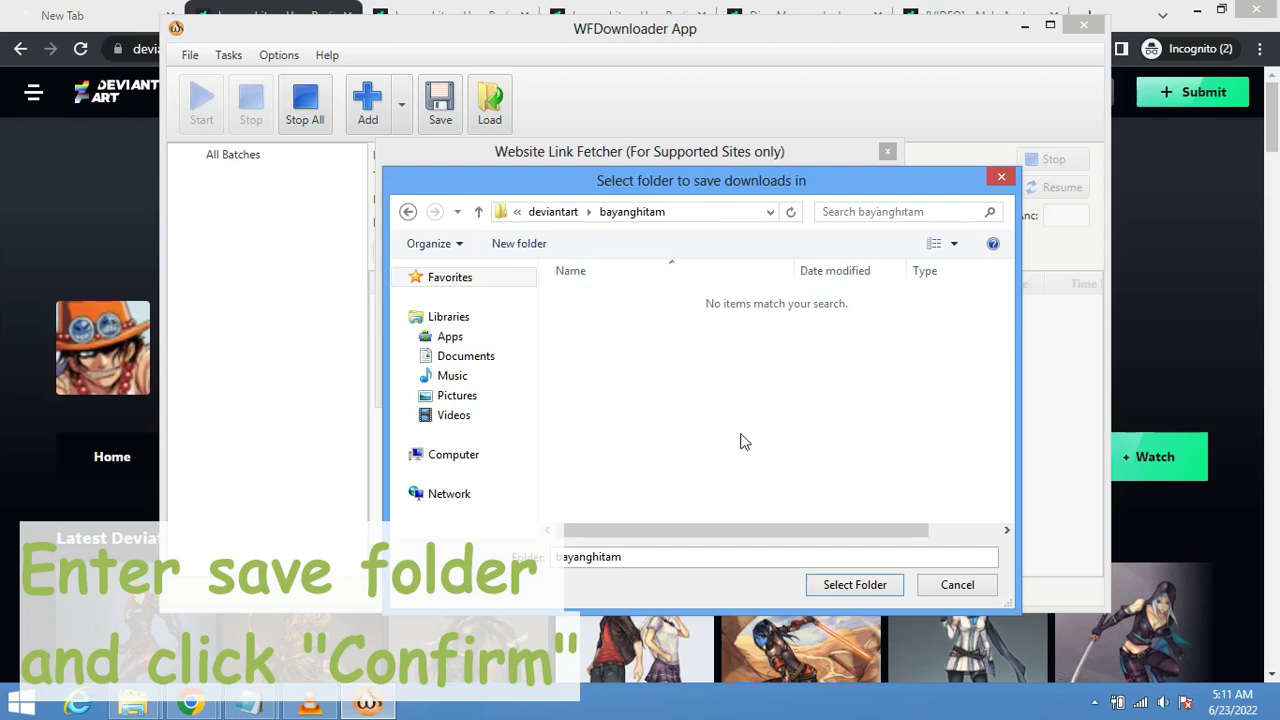
left_click(854, 585)
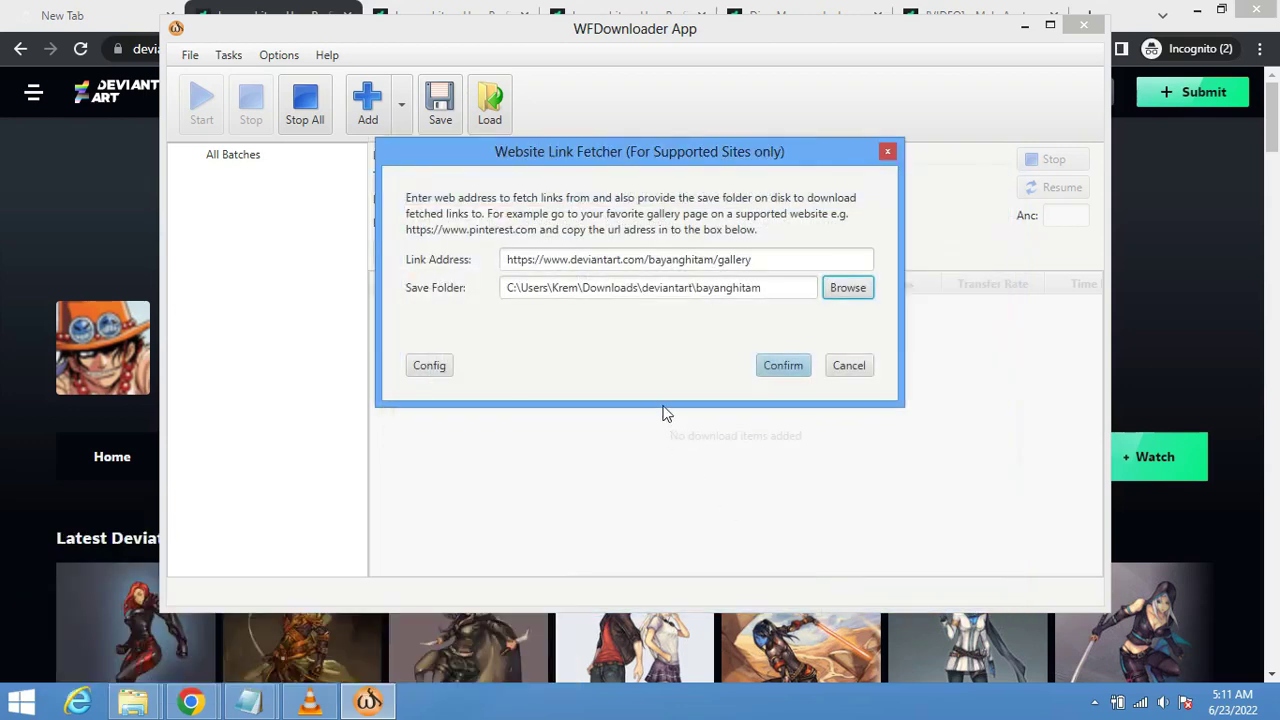
- Run the link search on the gallery address and accept the complete list of found download links
left_click(781, 366)
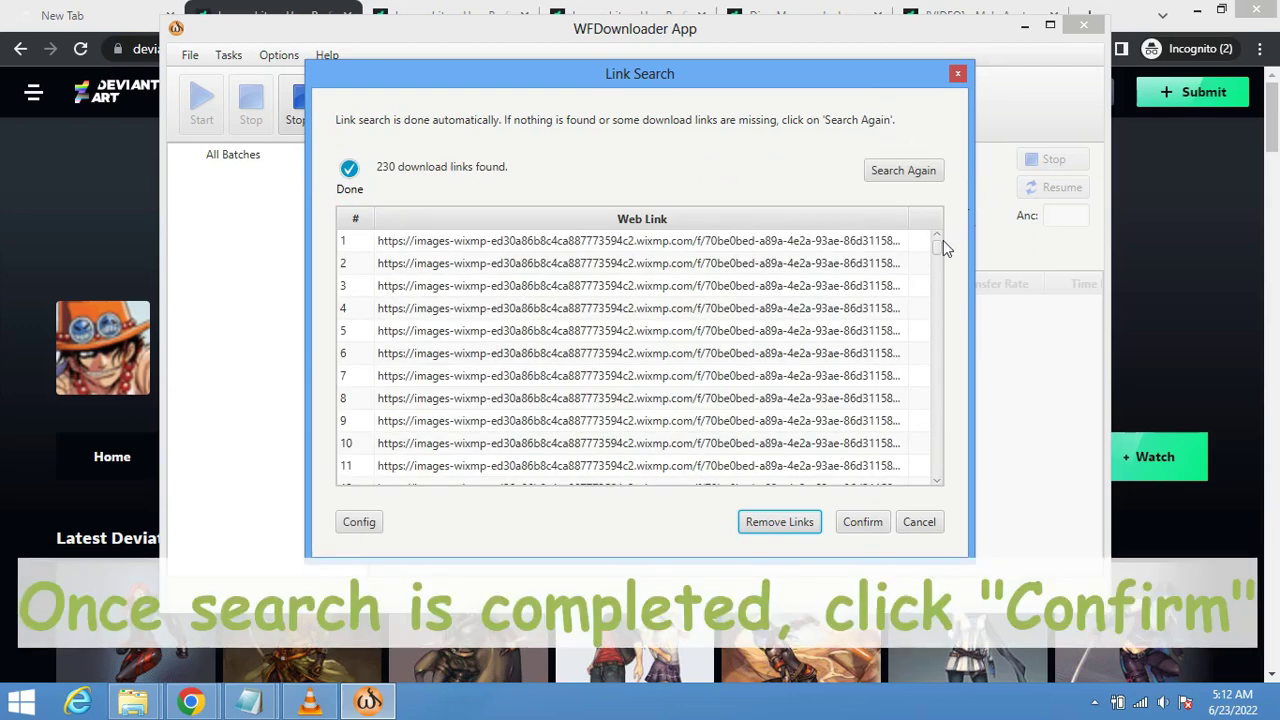
left_click_drag(940, 245, 942, 492)
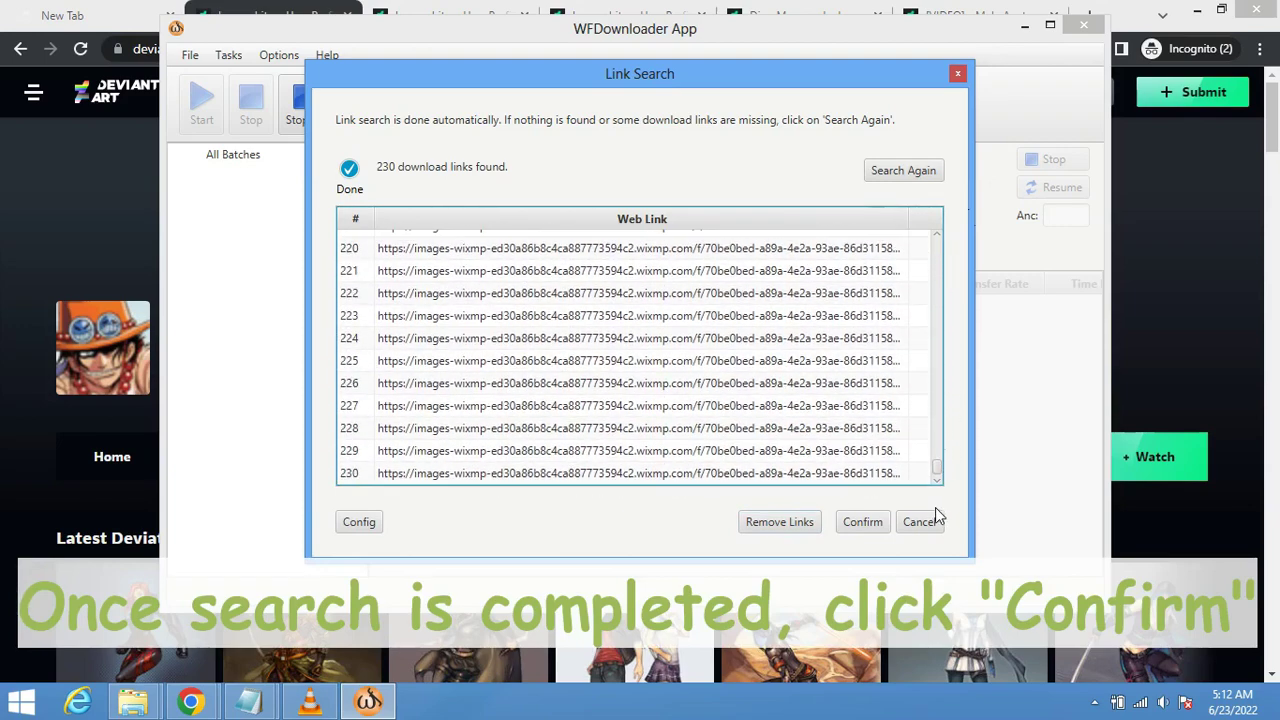
left_click(862, 524)
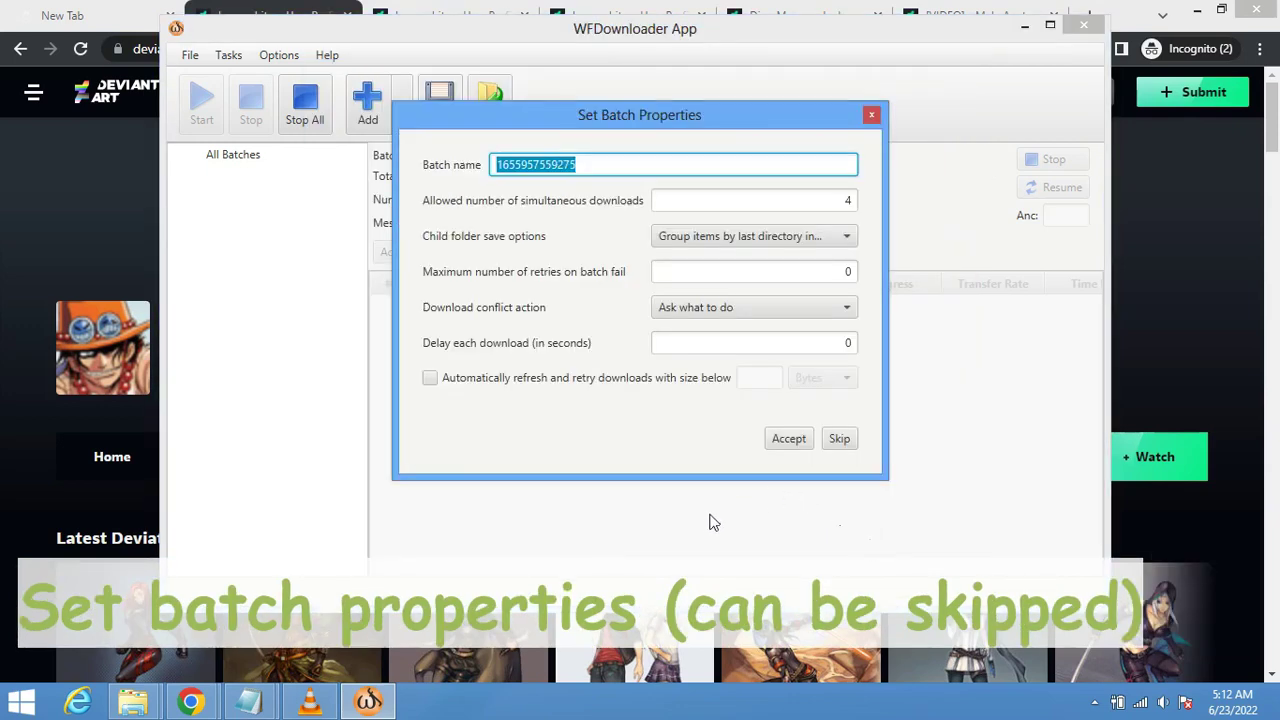
- Name the batch deviantart, accept its properties and start its download
type("deviantart")
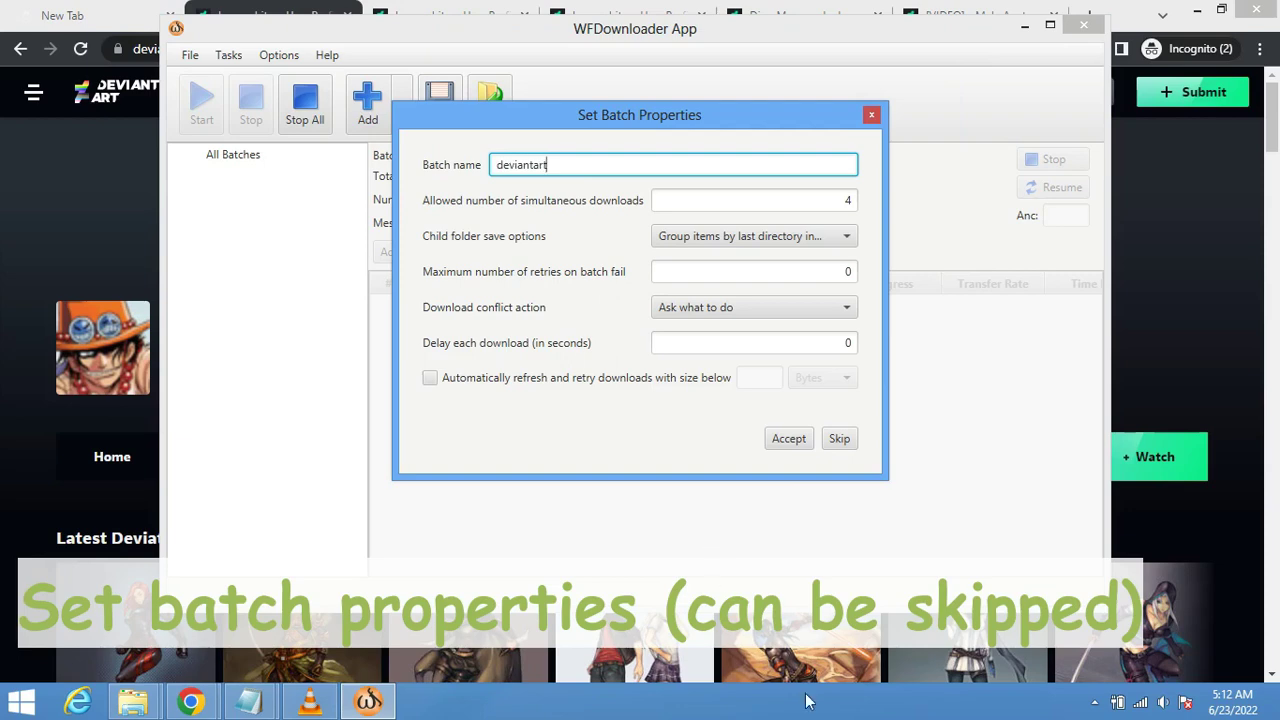
left_click(789, 438)
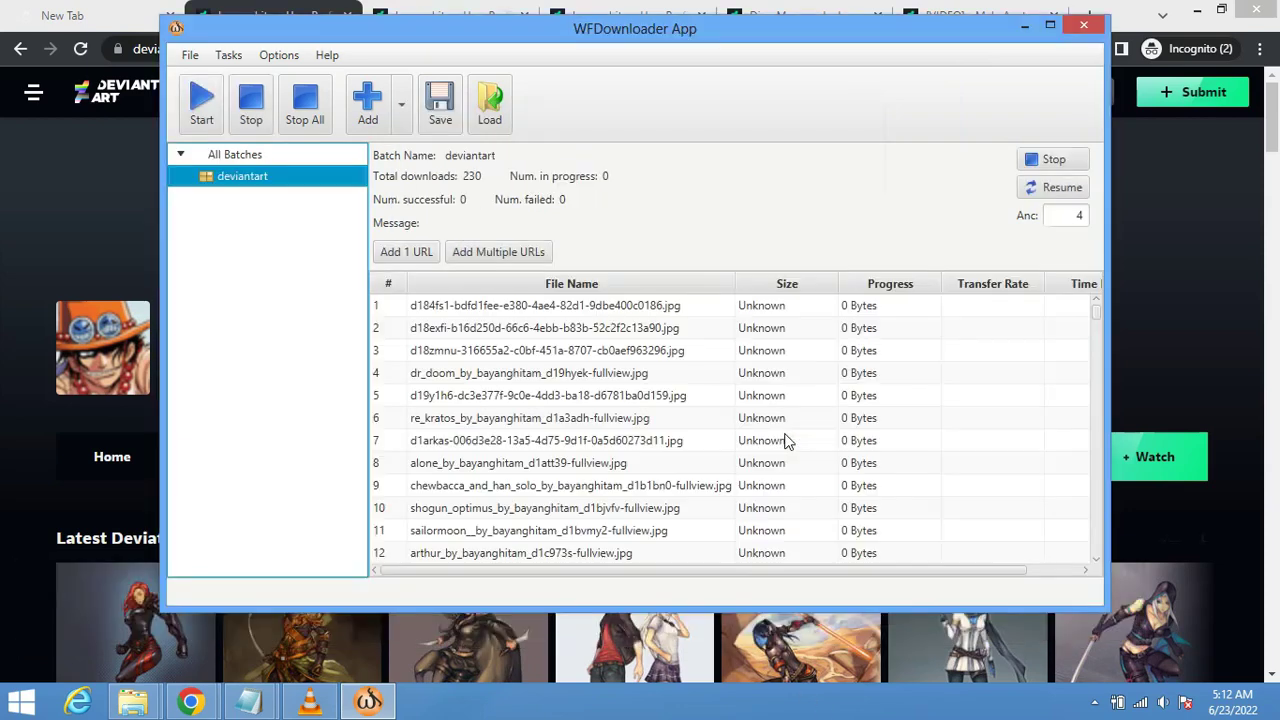
left_click(201, 110)
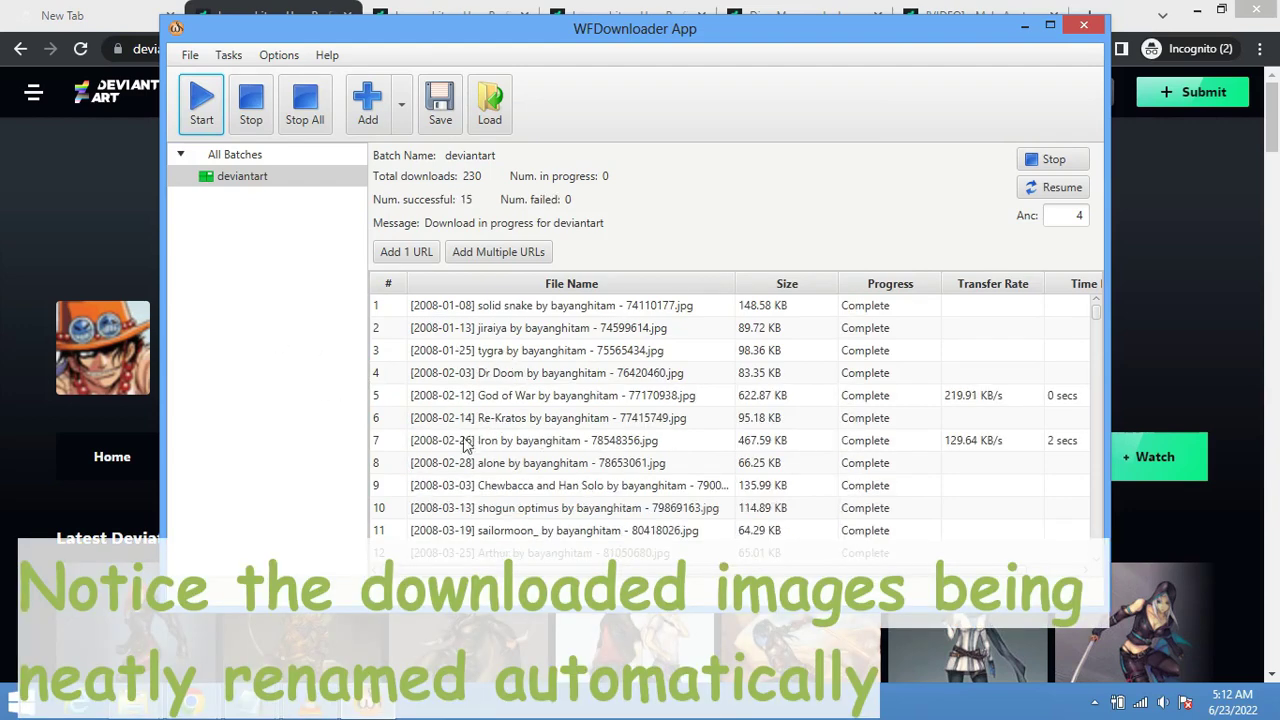
- Open the folder containing the downloaded God of War image and look through the saved files
right_click(541, 400)
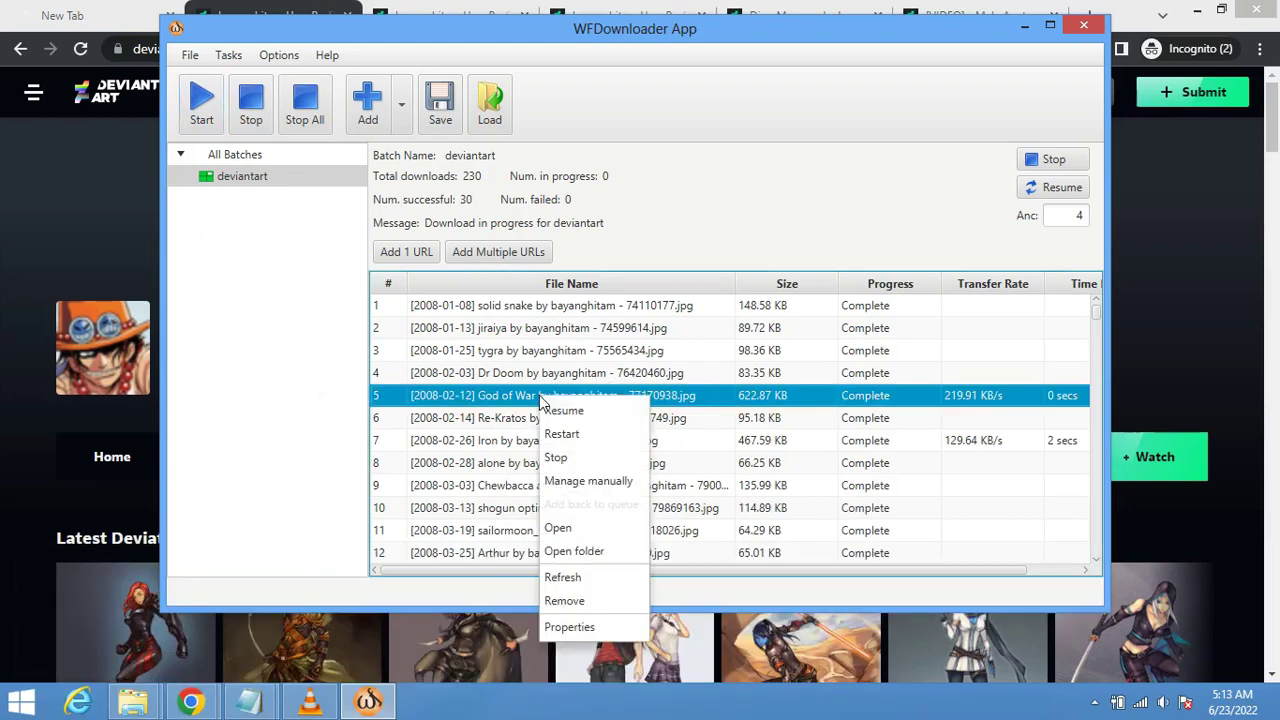
left_click(590, 555)
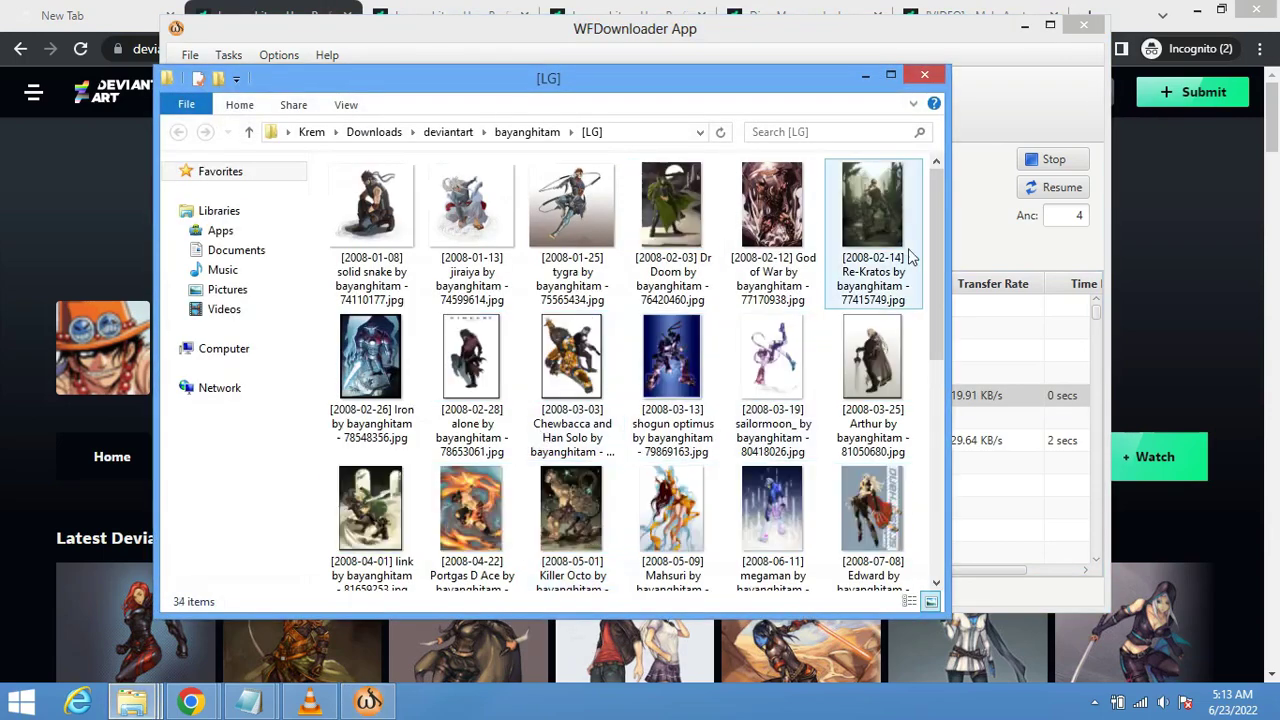
scroll(883, 287, "down", 4)
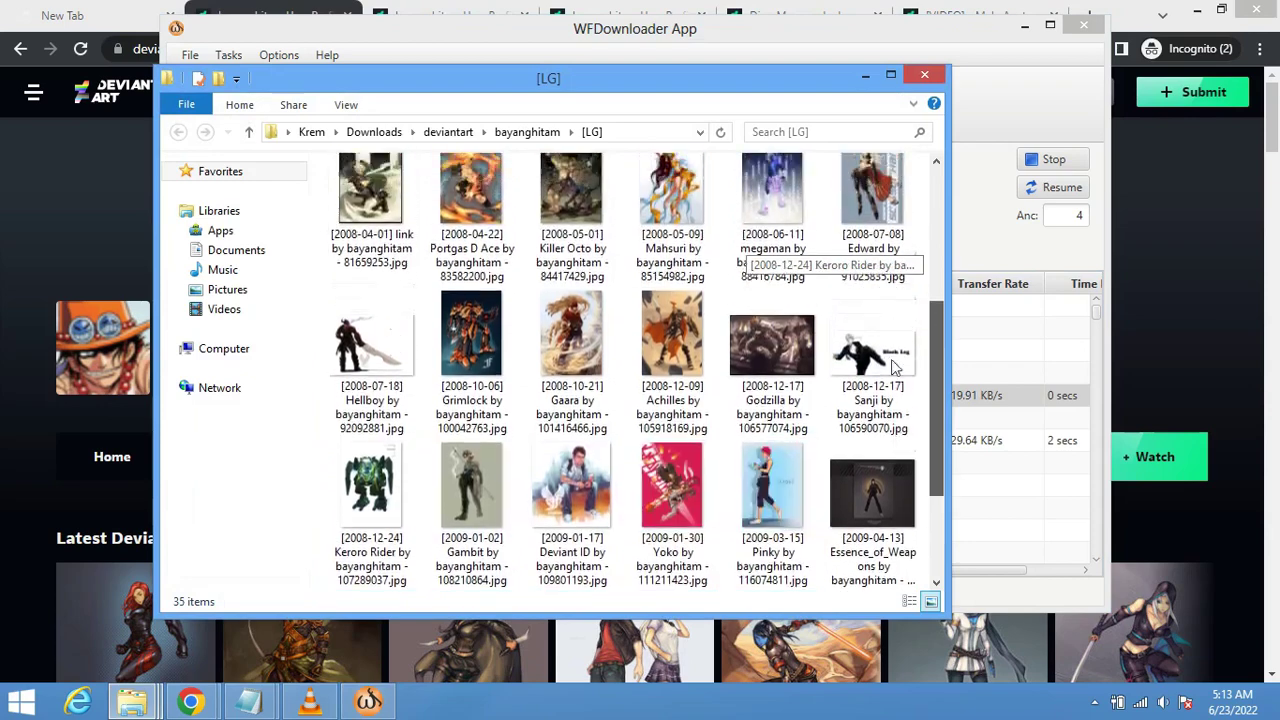
scroll(883, 287, "up", 3)
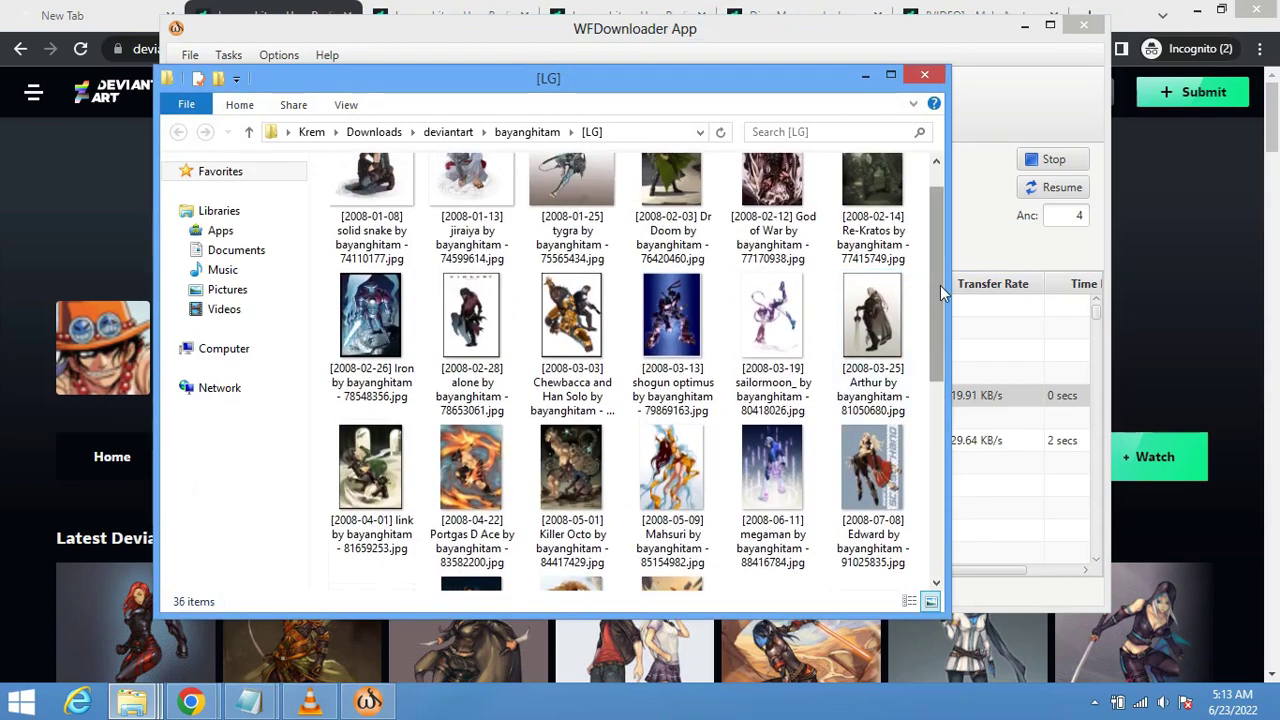
left_click_drag(940, 285, 929, 235)
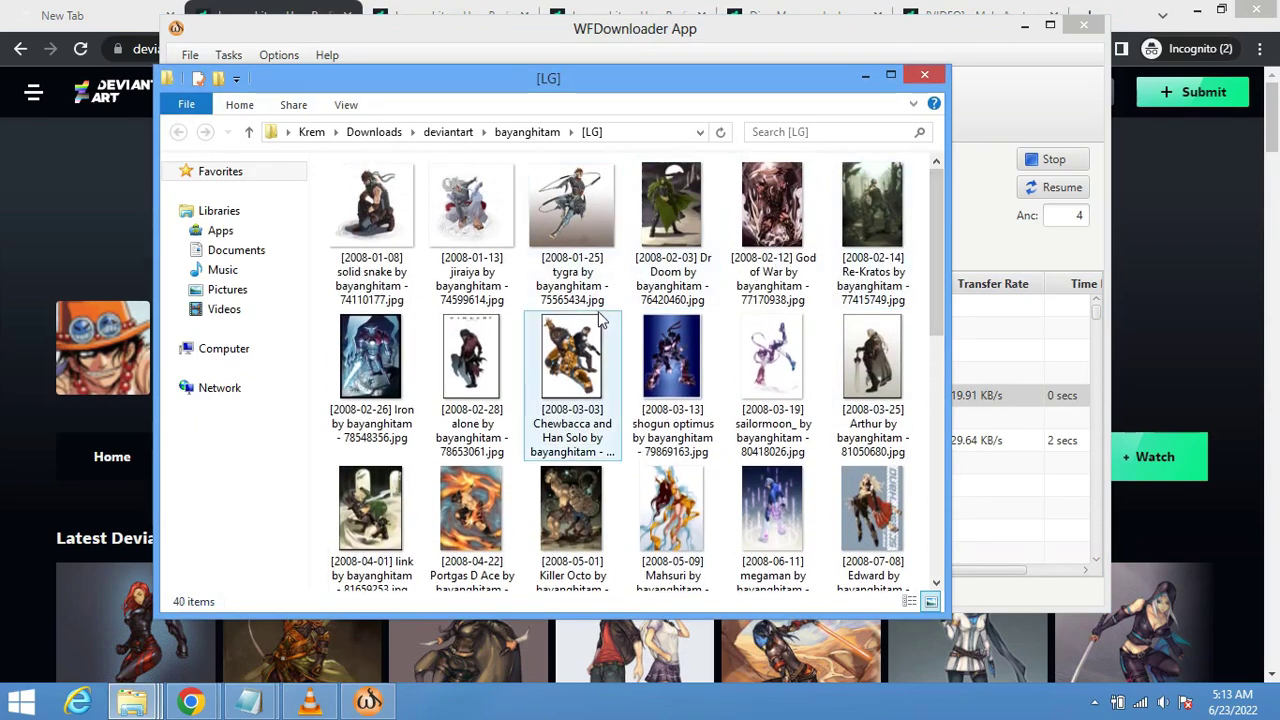
- View the Chewbacca and Han Solo image and the few images after it, then close the photo viewer
double_click(585, 340)
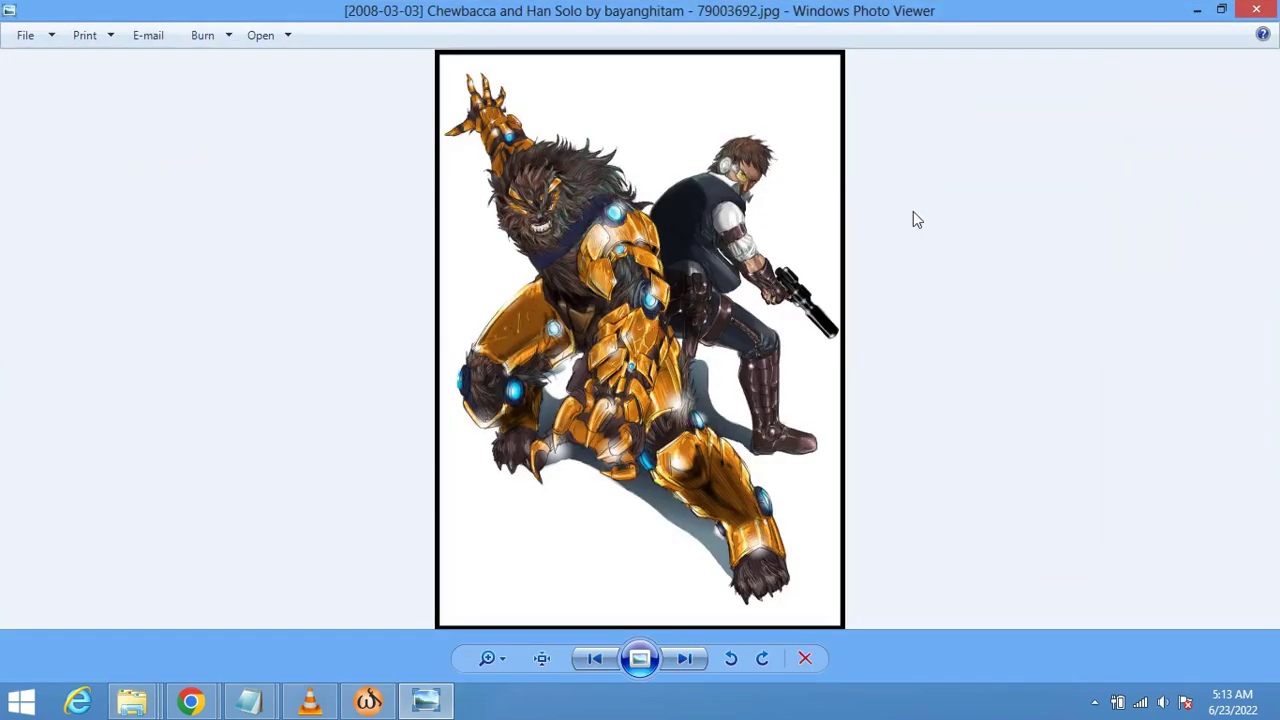
key("Right")
key("Right")
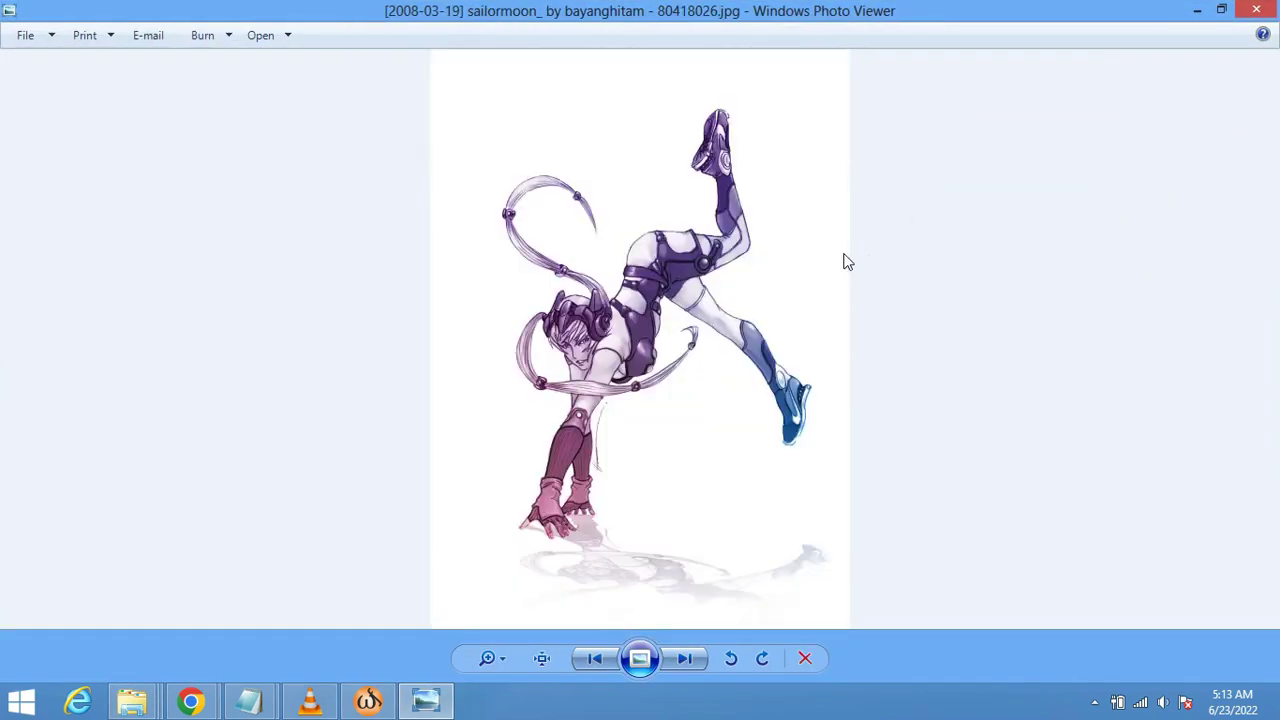
key("Right")
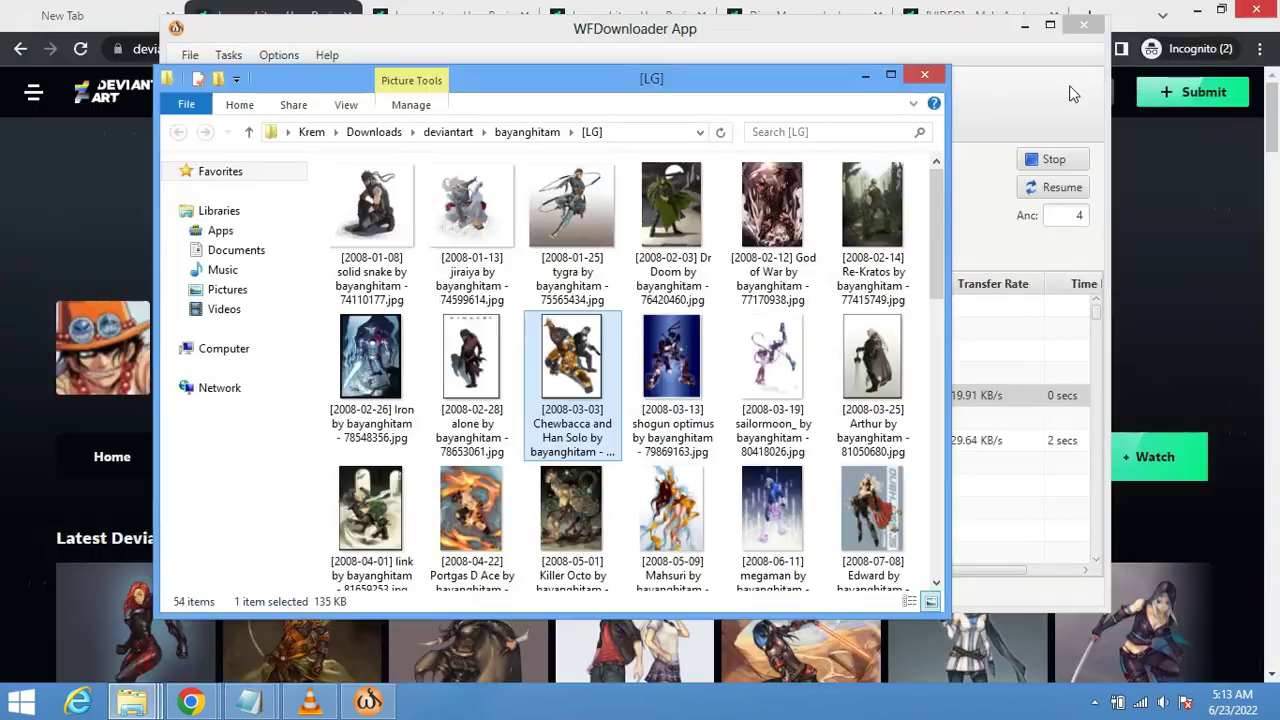
left_click(1256, 10)
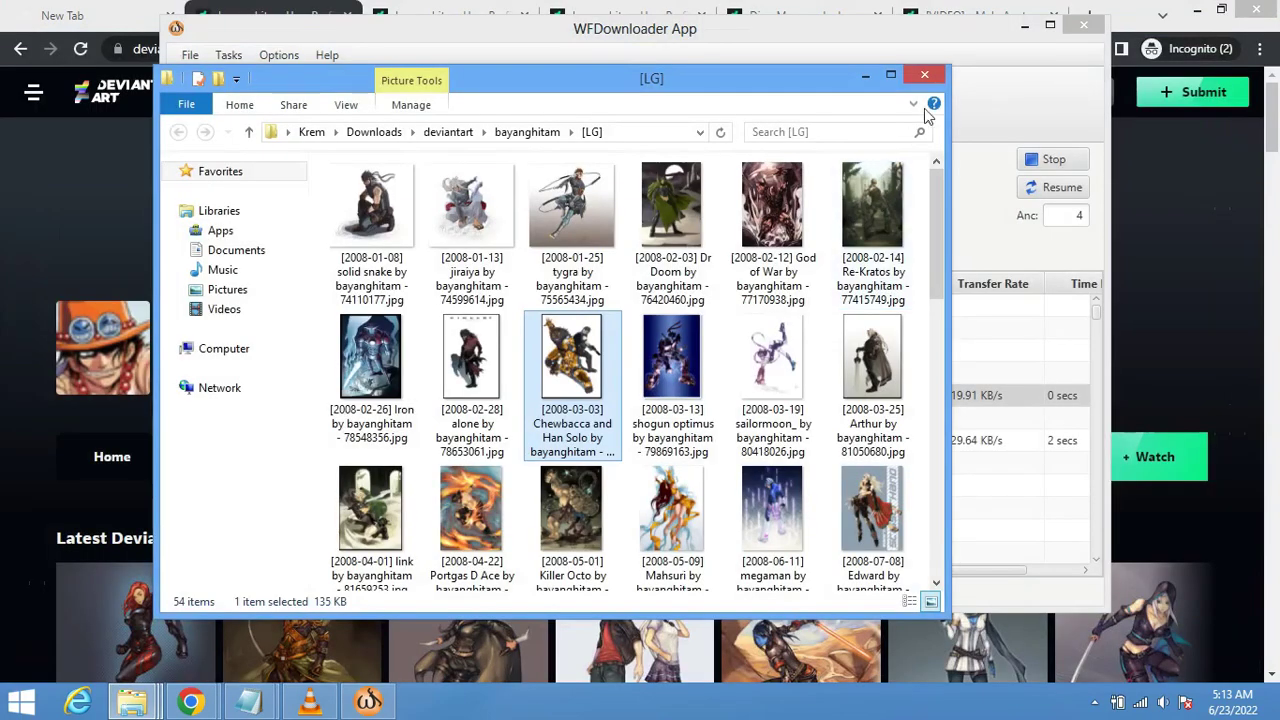
- Close the downloads folder window and stop the running deviantart batch
left_click(928, 77)
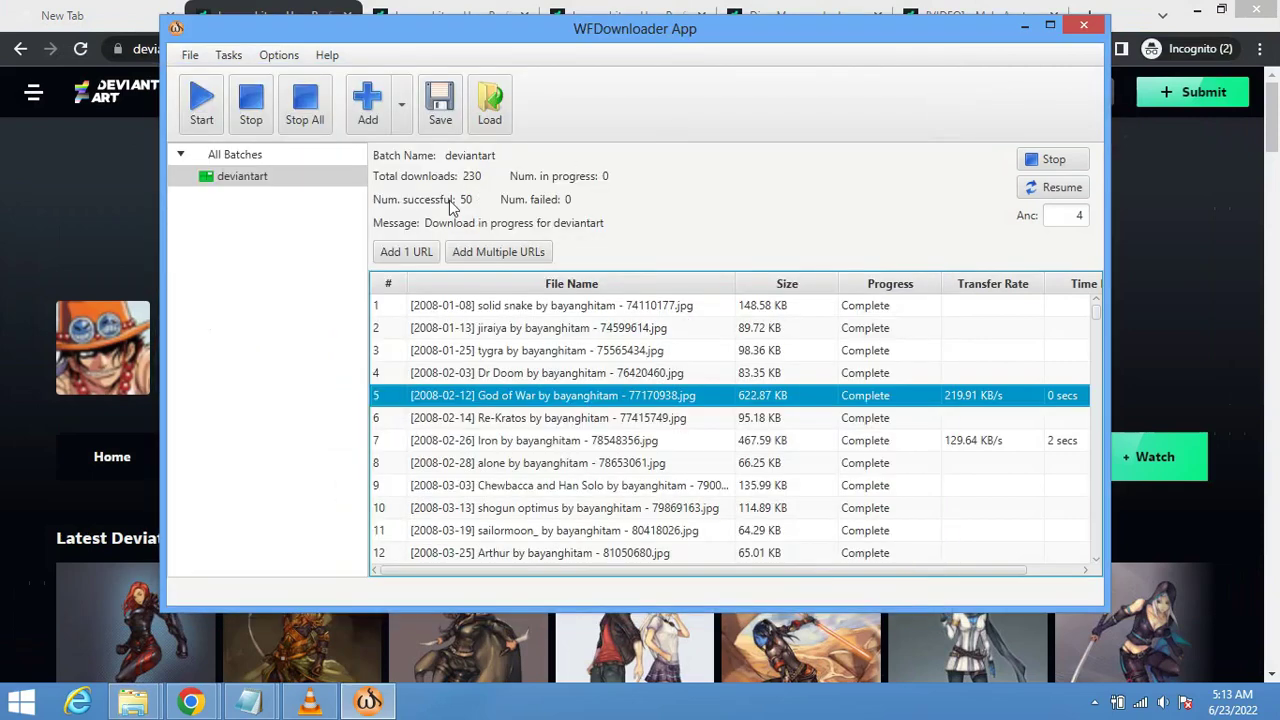
left_click(252, 105)
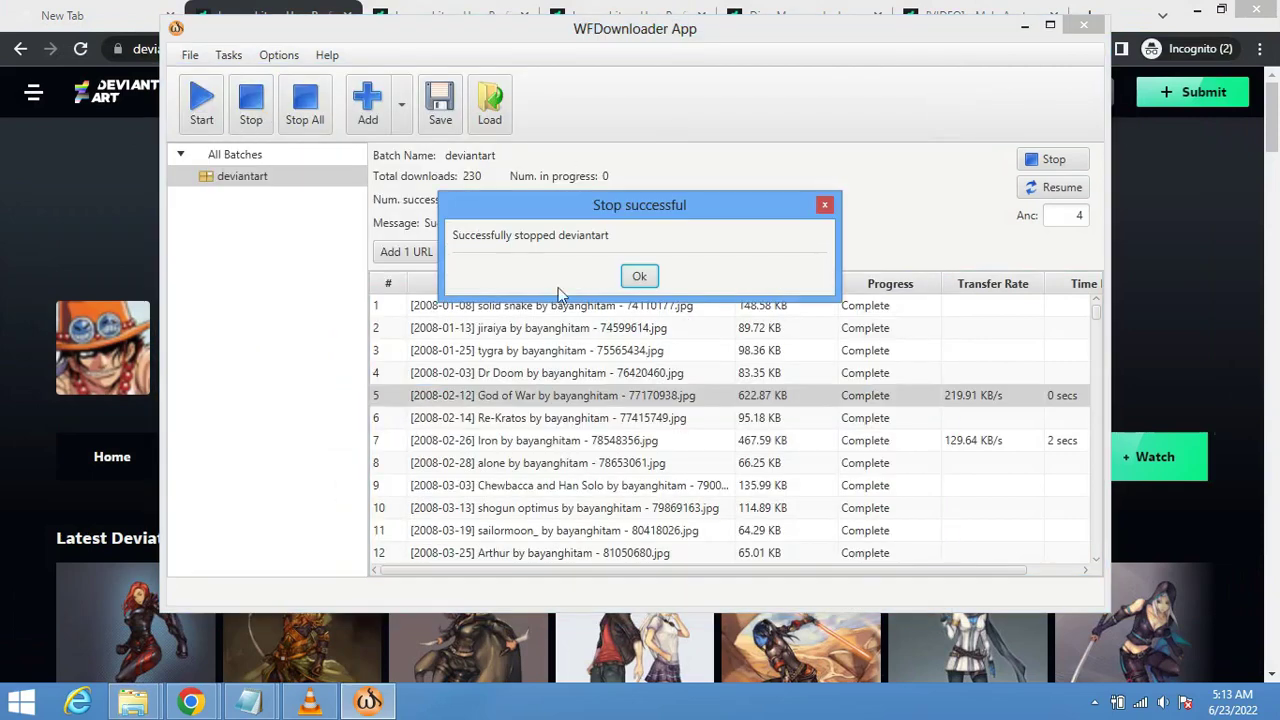
left_click(640, 277)
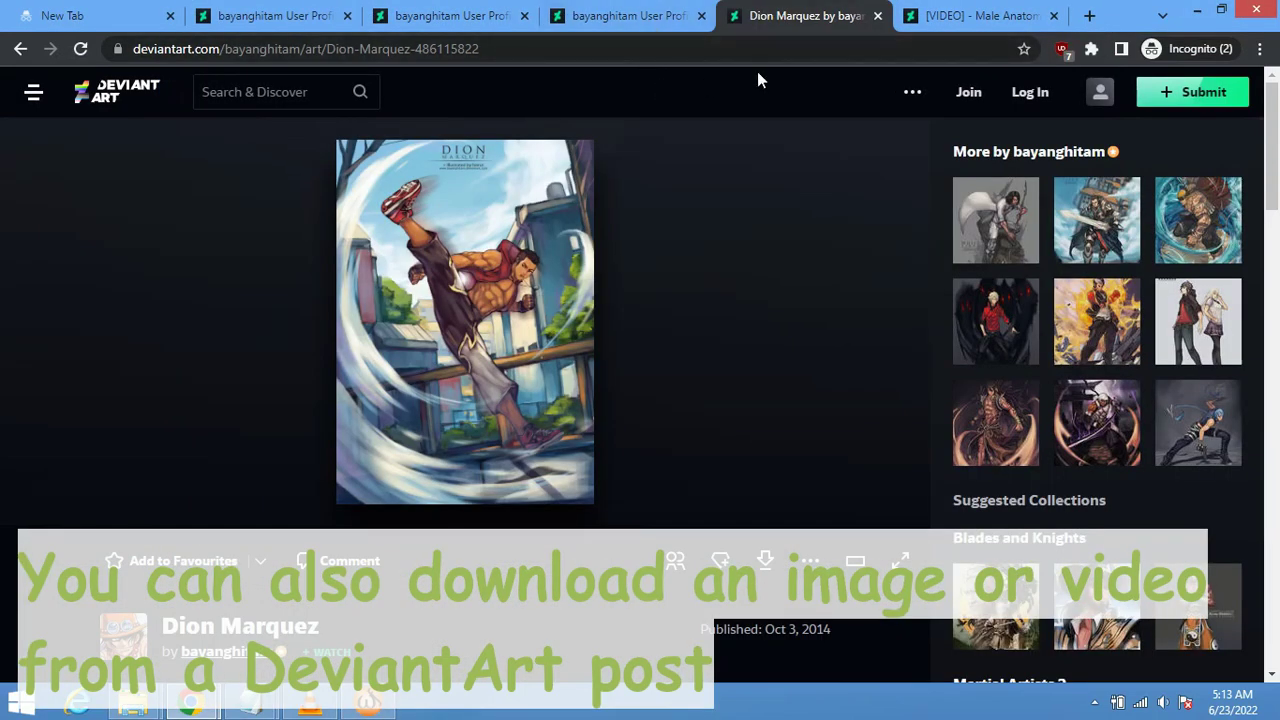
- Copy the full web address of the [VIDEO] - Male Anatomy Tutorial post on DeviantArt
left_click(975, 17)
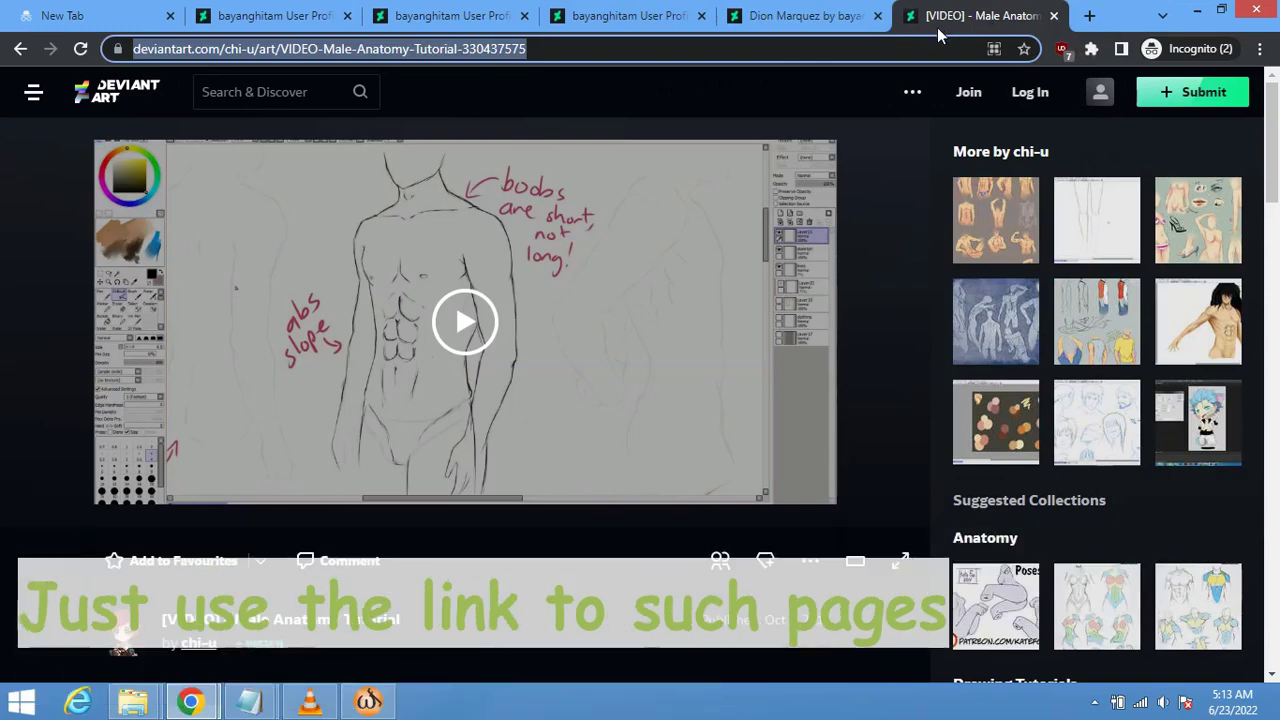
left_click(621, 54)
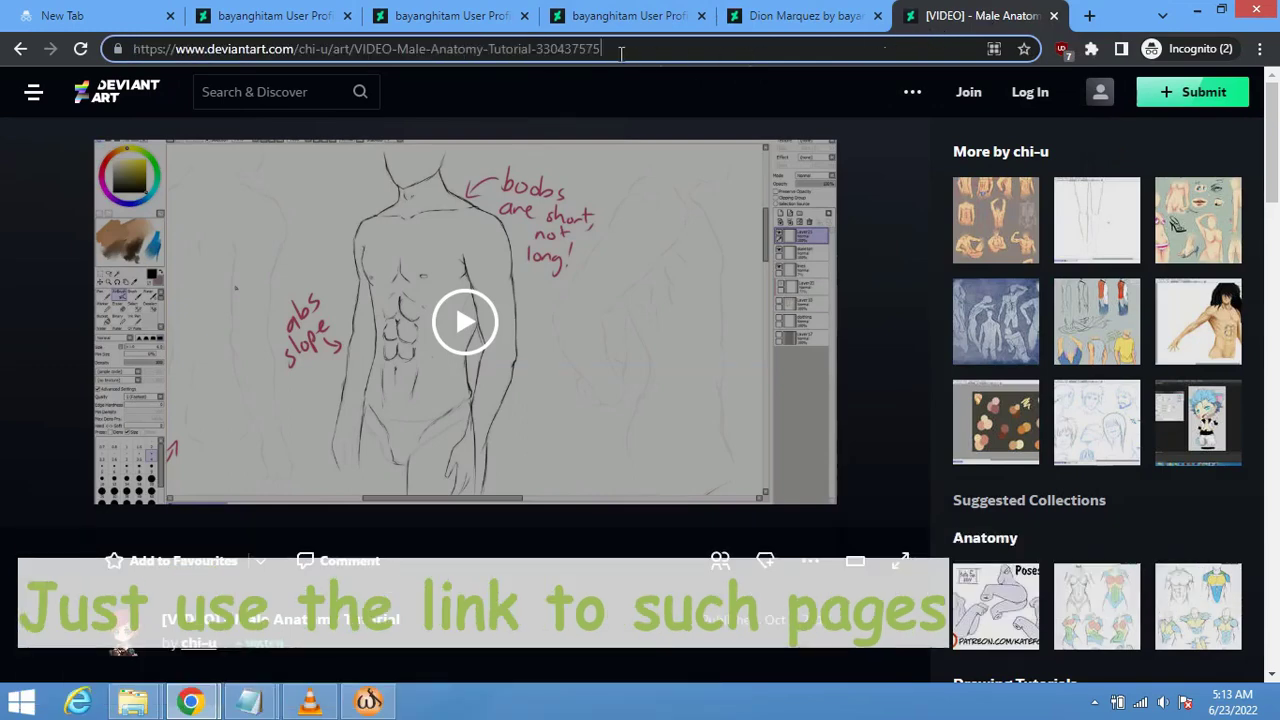
triple_click(621, 52)
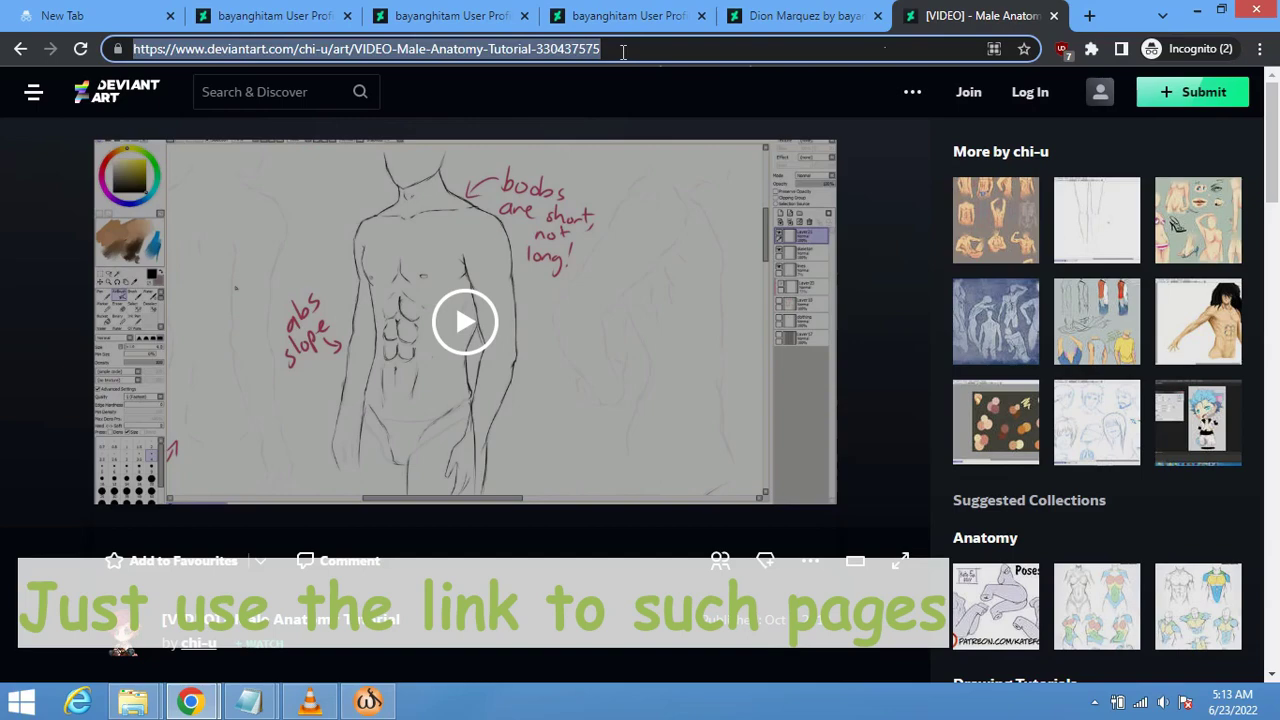
right_click(622, 52)
left_click(650, 124)
- Switch to WFDownloader App and start a link search for the copied address, with \video appended to the save folder
left_click(390, 702)
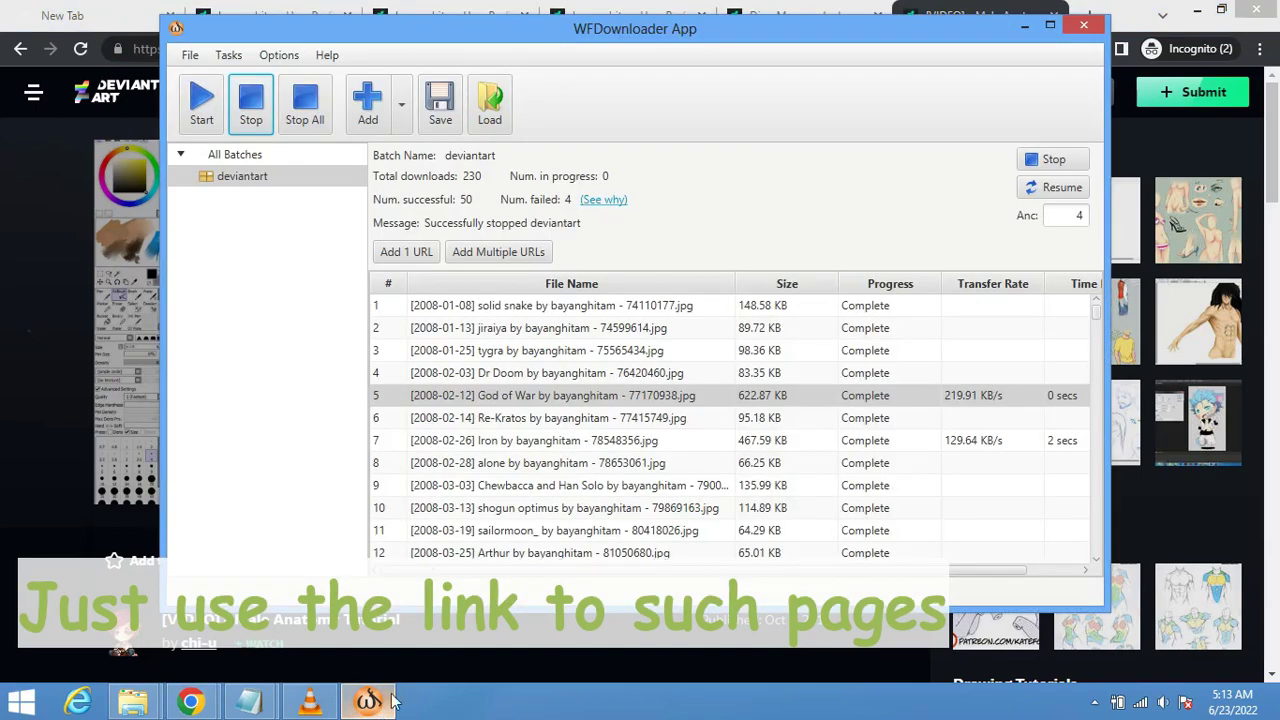
left_click(367, 110)
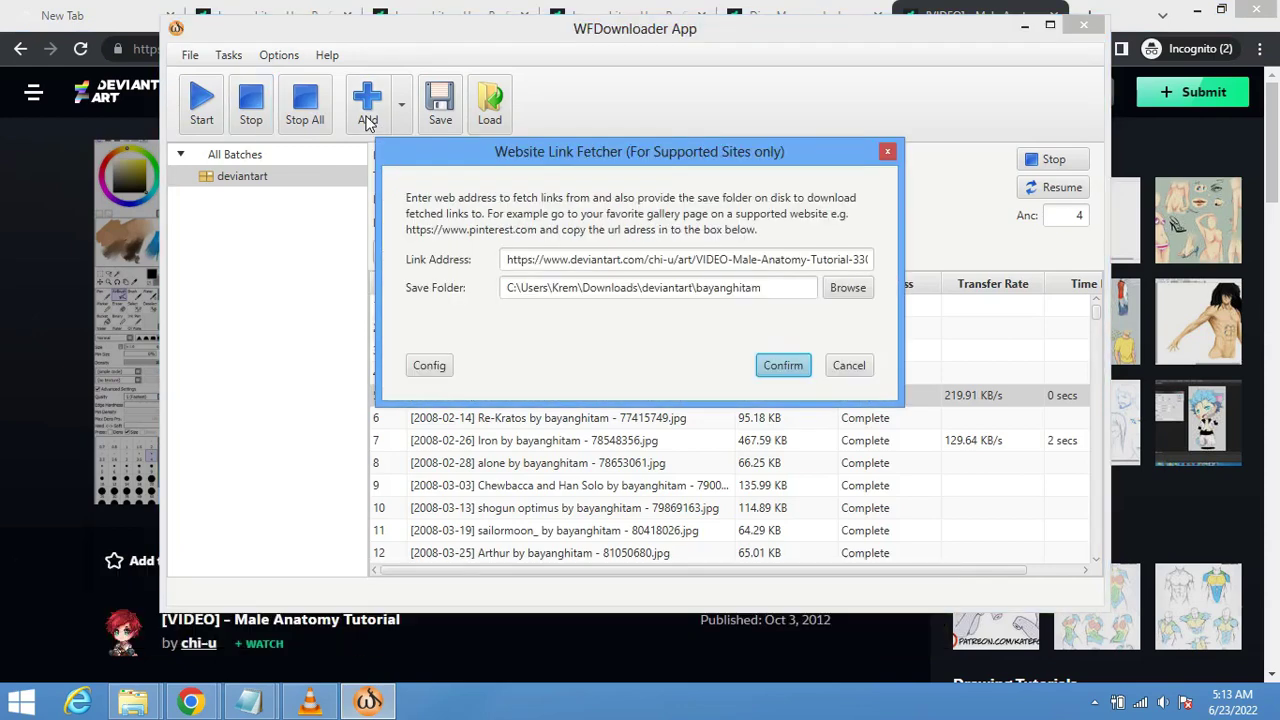
left_click(774, 287)
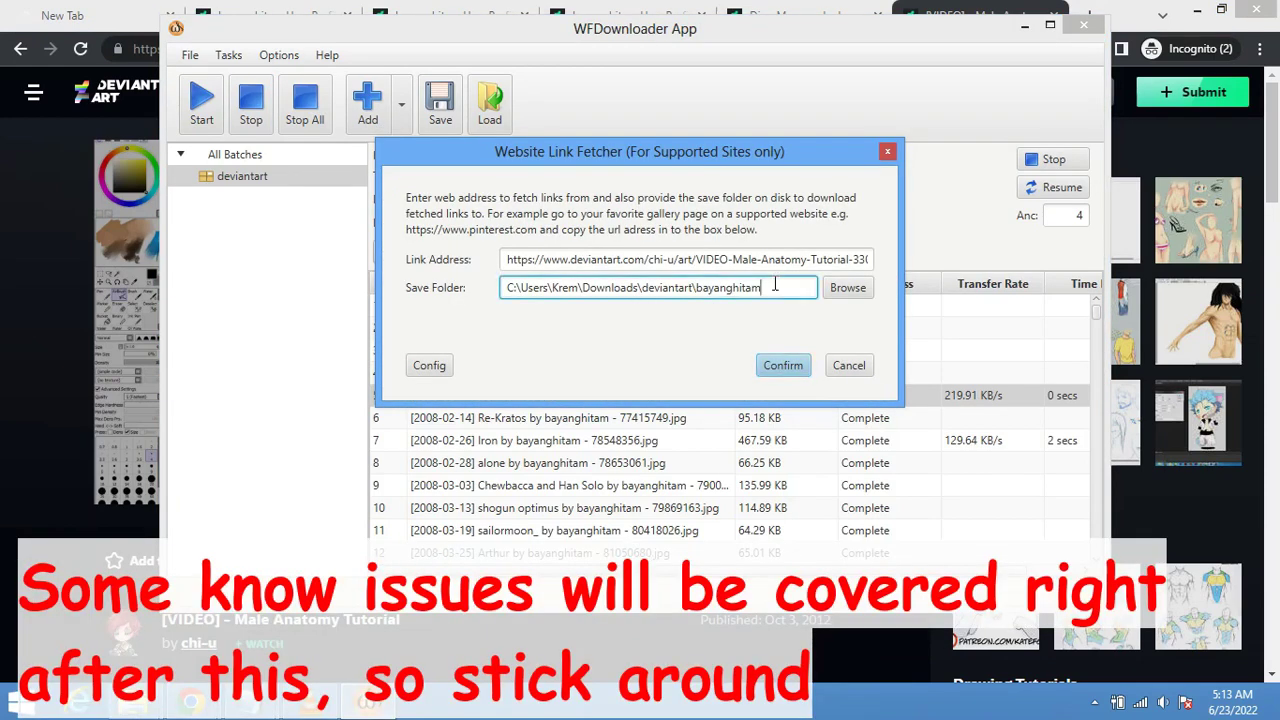
type("\\video")
left_click(788, 368)
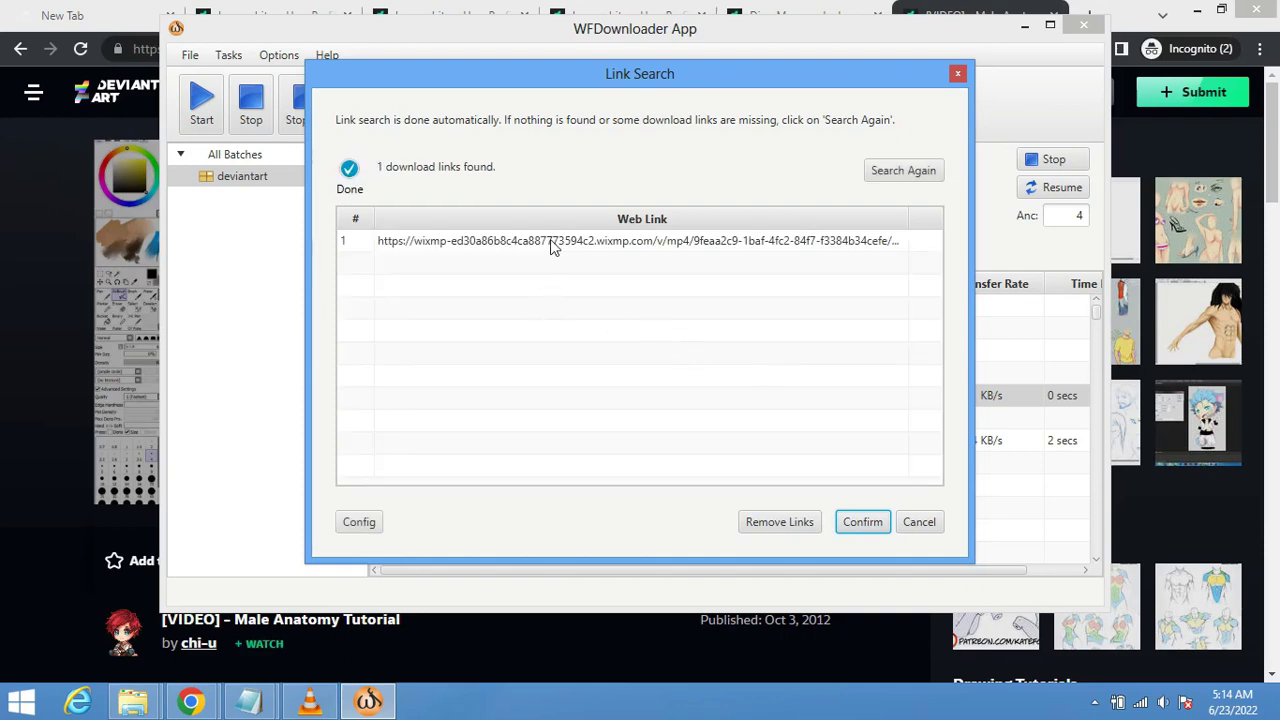
- Create a batch from the found video link with the suggested batch properties and start downloading the video
mouse_move(550, 247)
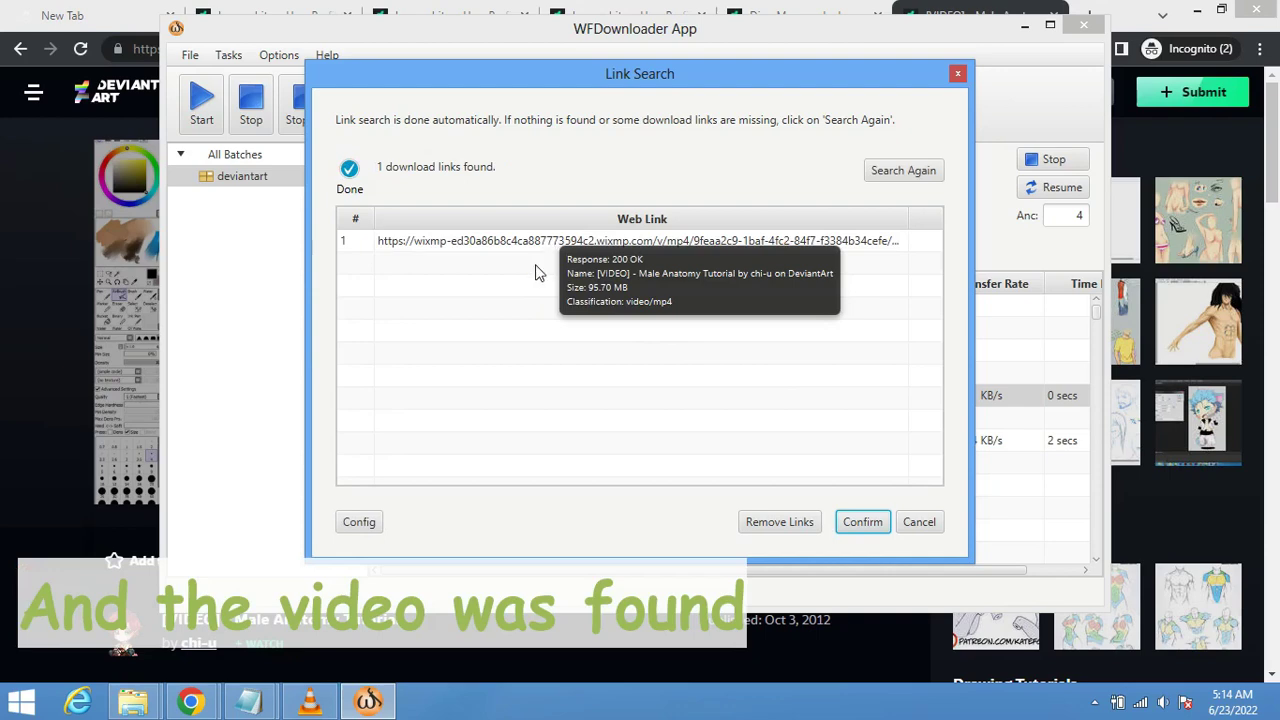
left_click(857, 527)
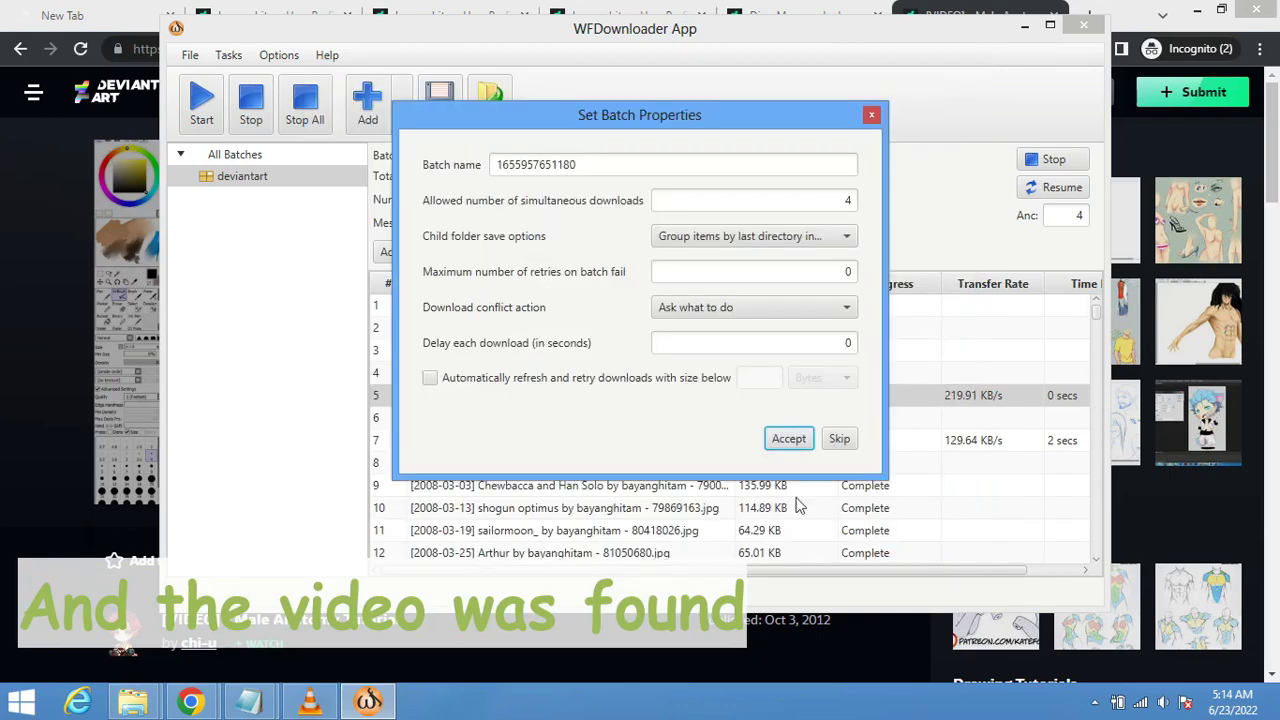
left_click(778, 440)
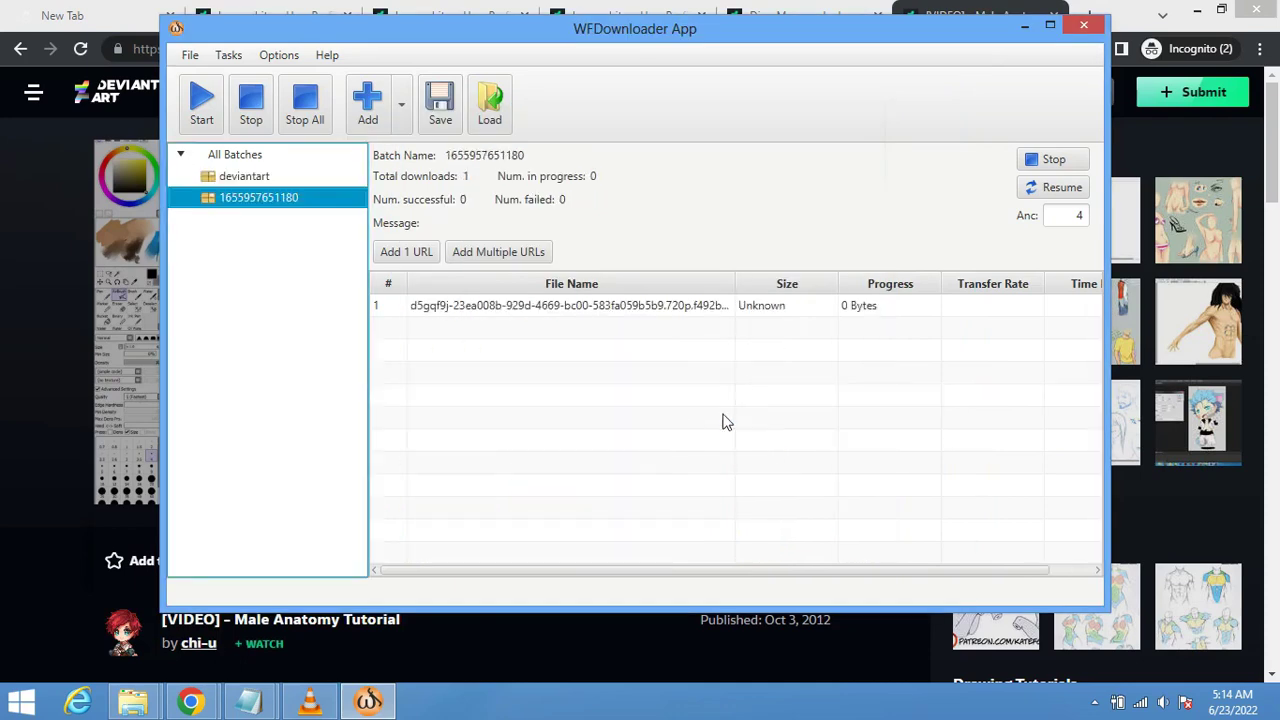
right_click(466, 311)
left_click(487, 325)
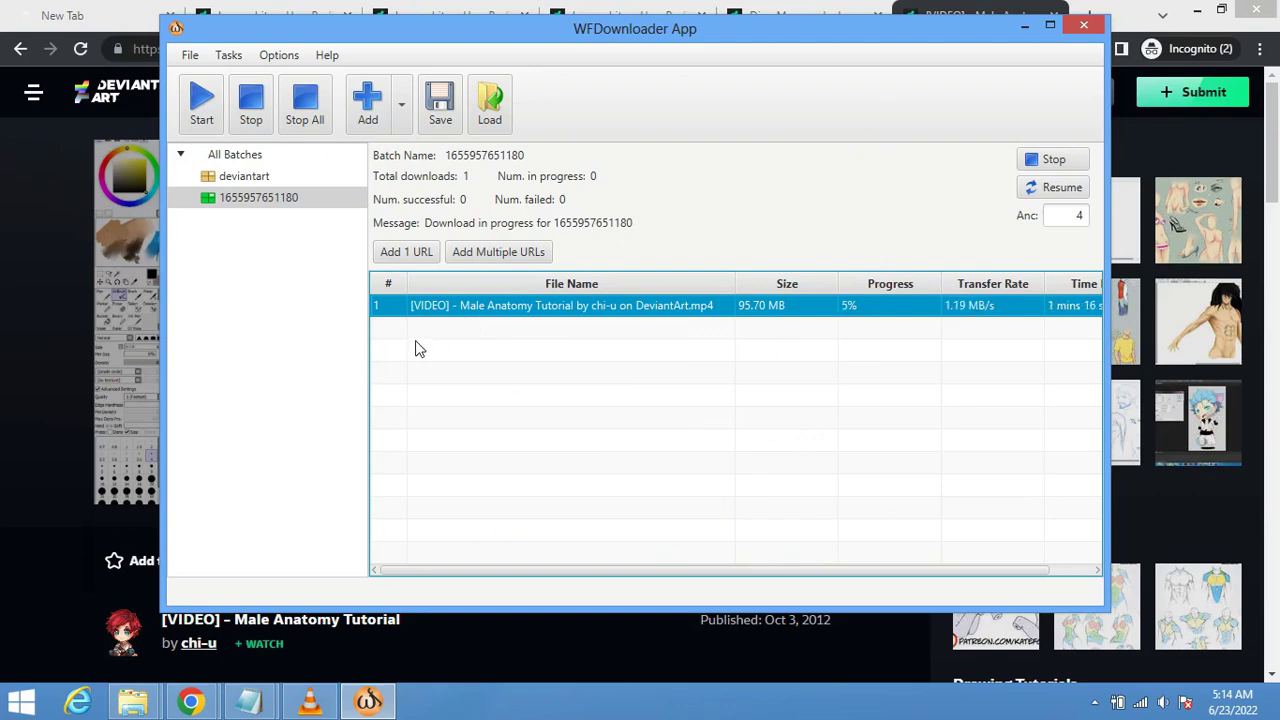
- Check the video's download folder and close it, and stop the running video batch
right_click(455, 310)
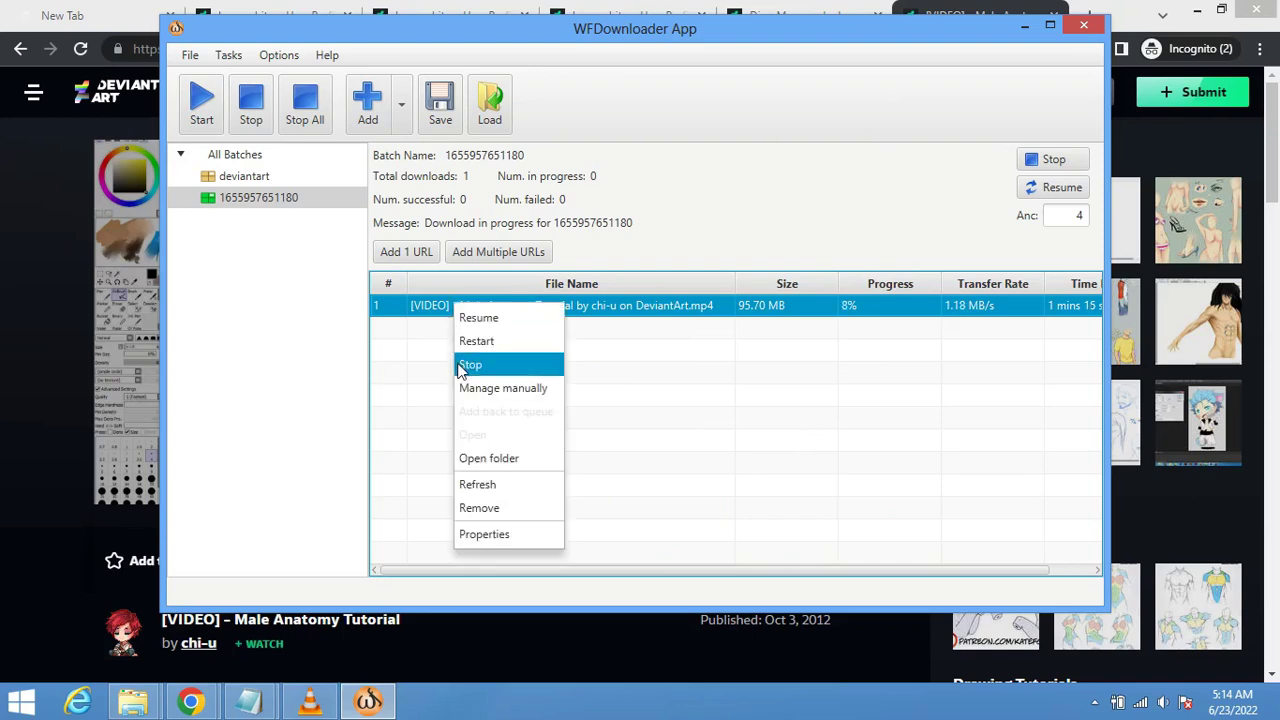
left_click(477, 459)
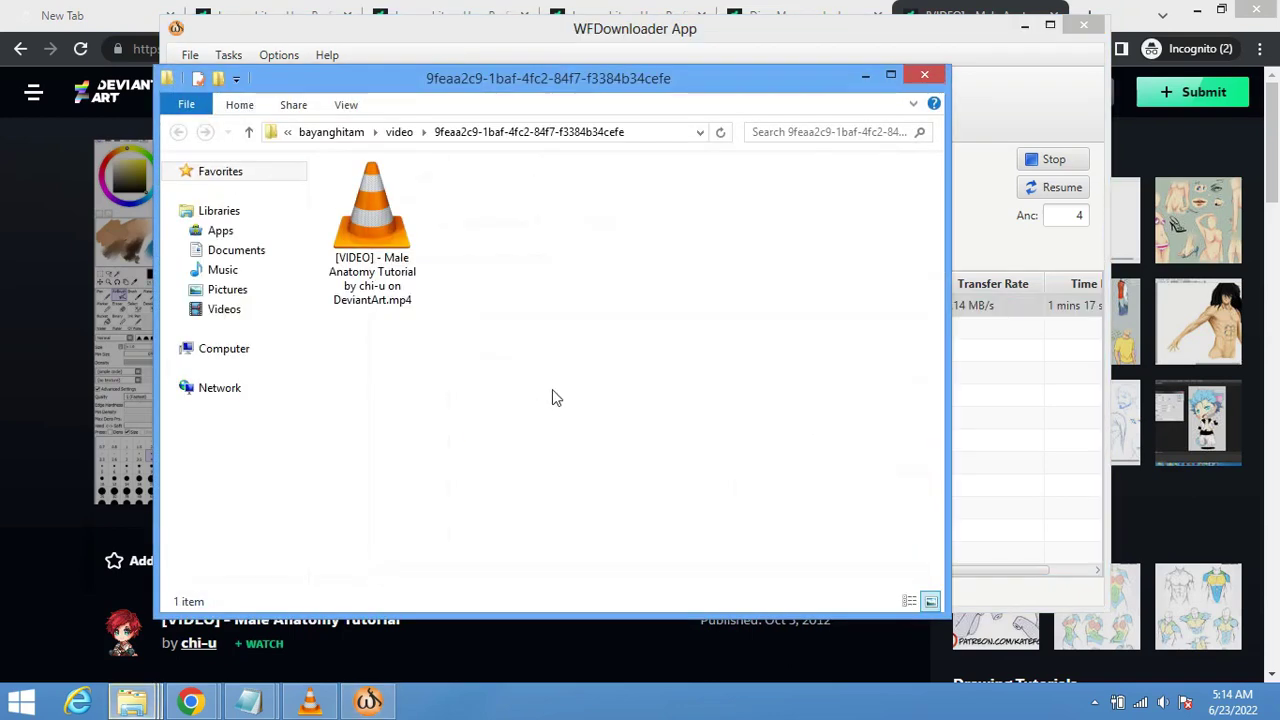
left_click(930, 76)
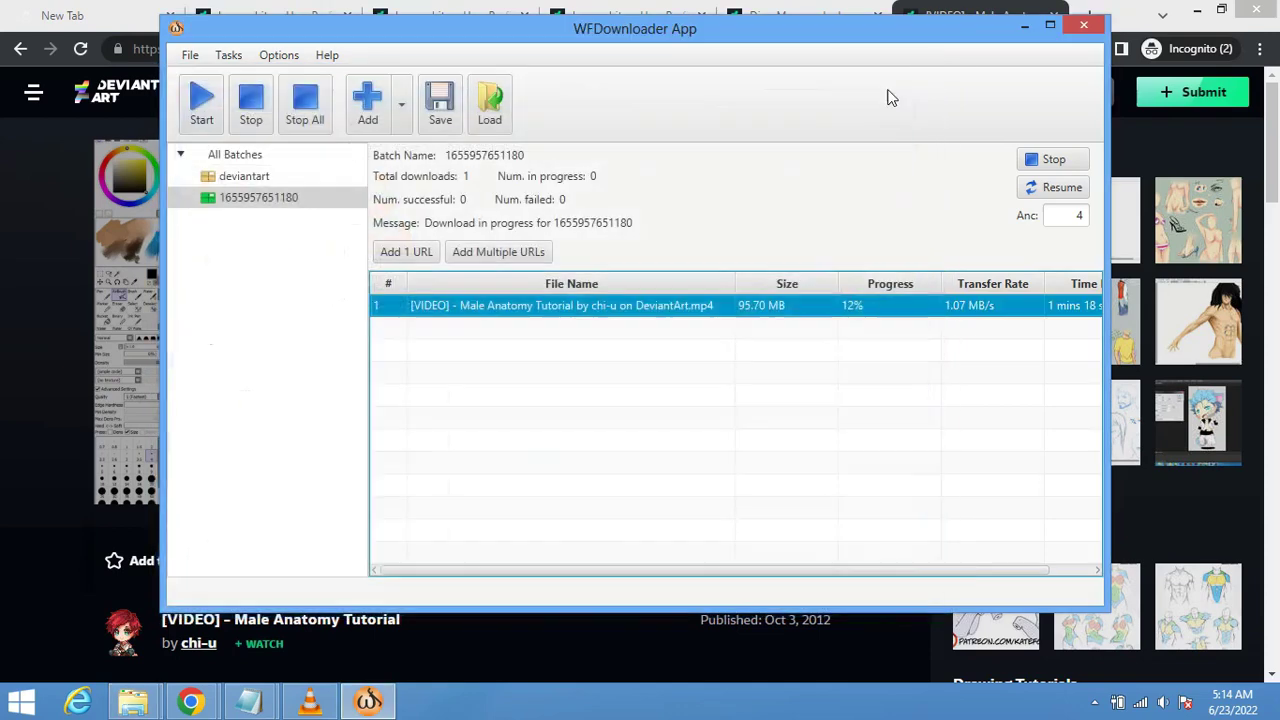
left_click(251, 118)
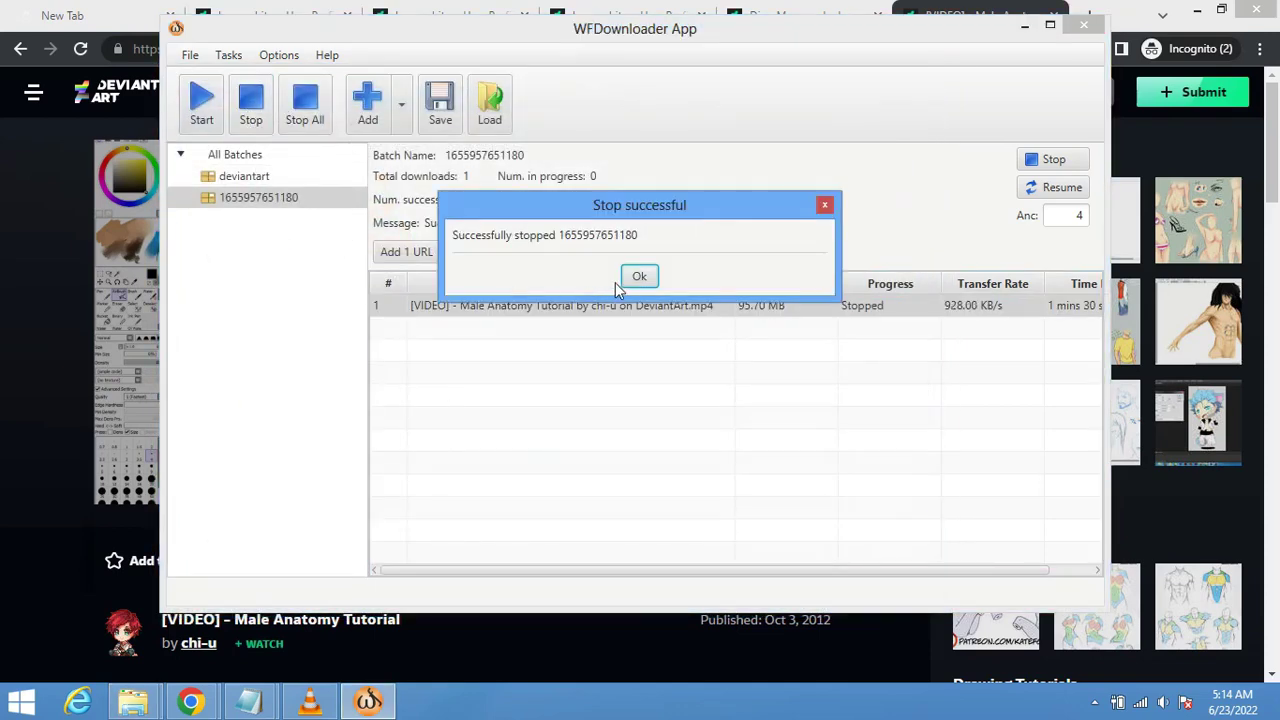
left_click(641, 277)
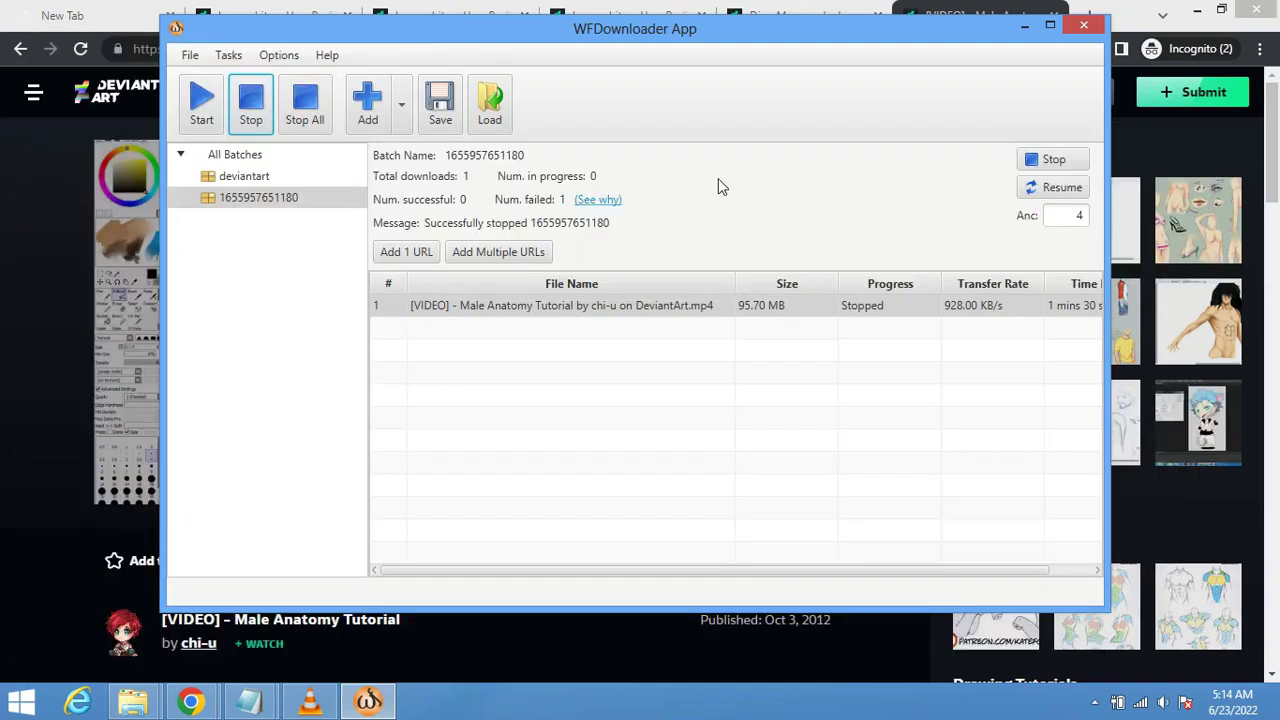
- View the browser cookie import dialog and leave it without importing any cookies
left_click(228, 57)
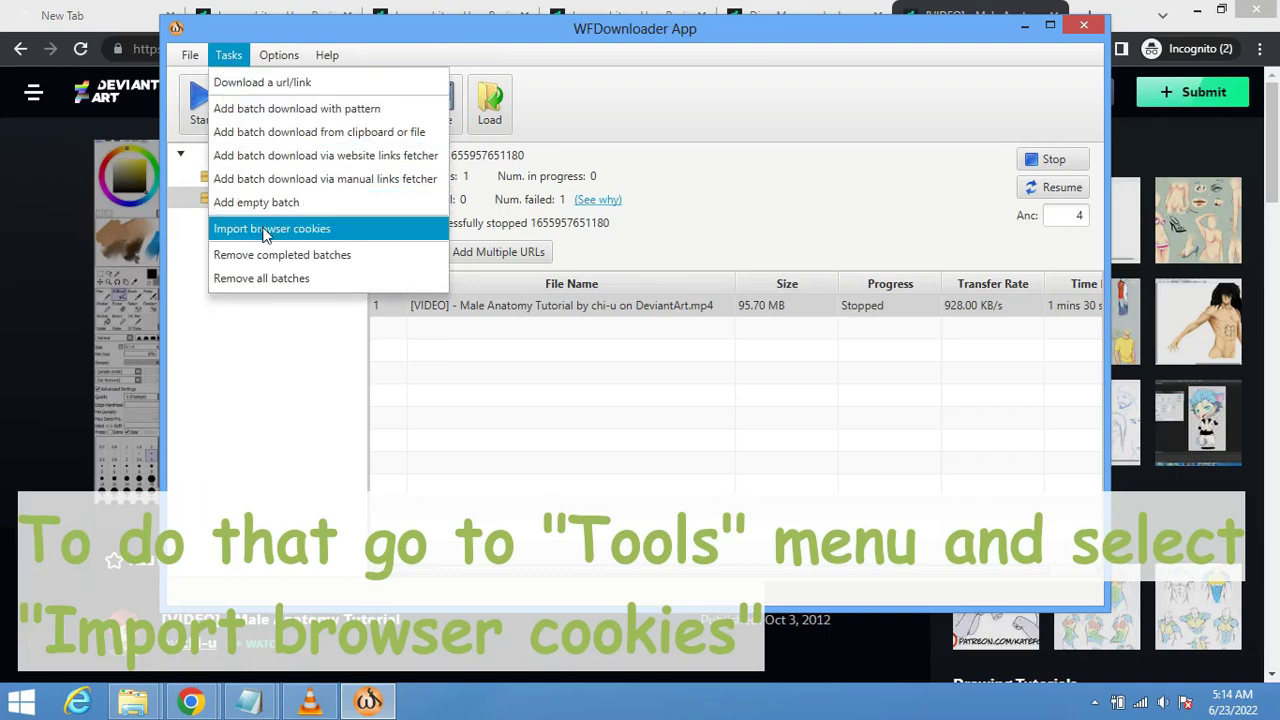
left_click(375, 229)
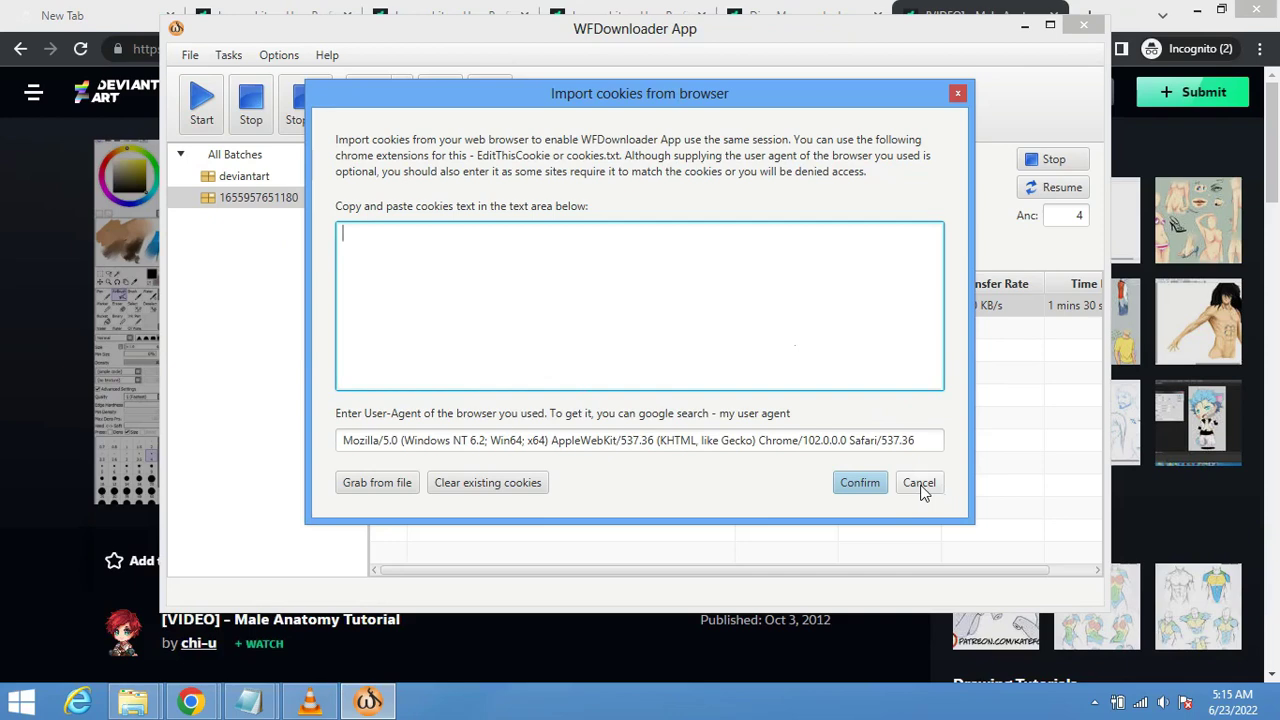
left_click(918, 483)
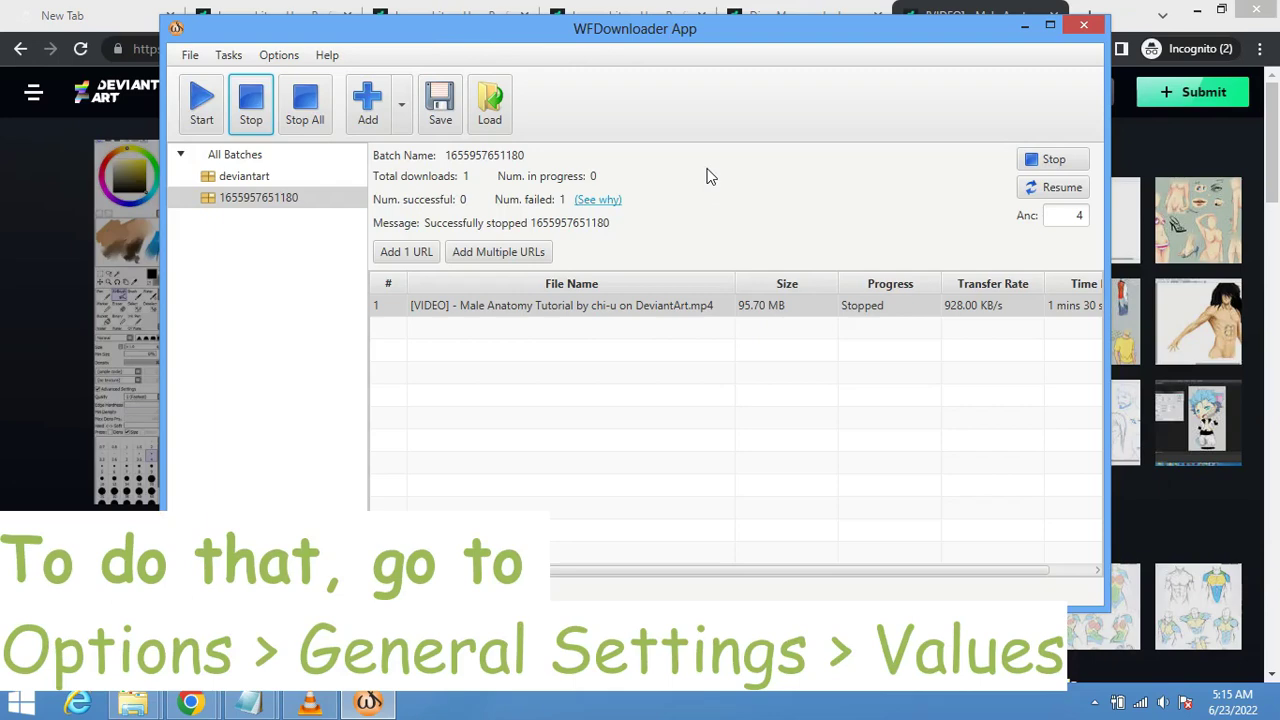
- Set the delay between web-page crawls to 30 seconds in the general settings and save them
left_click(268, 56)
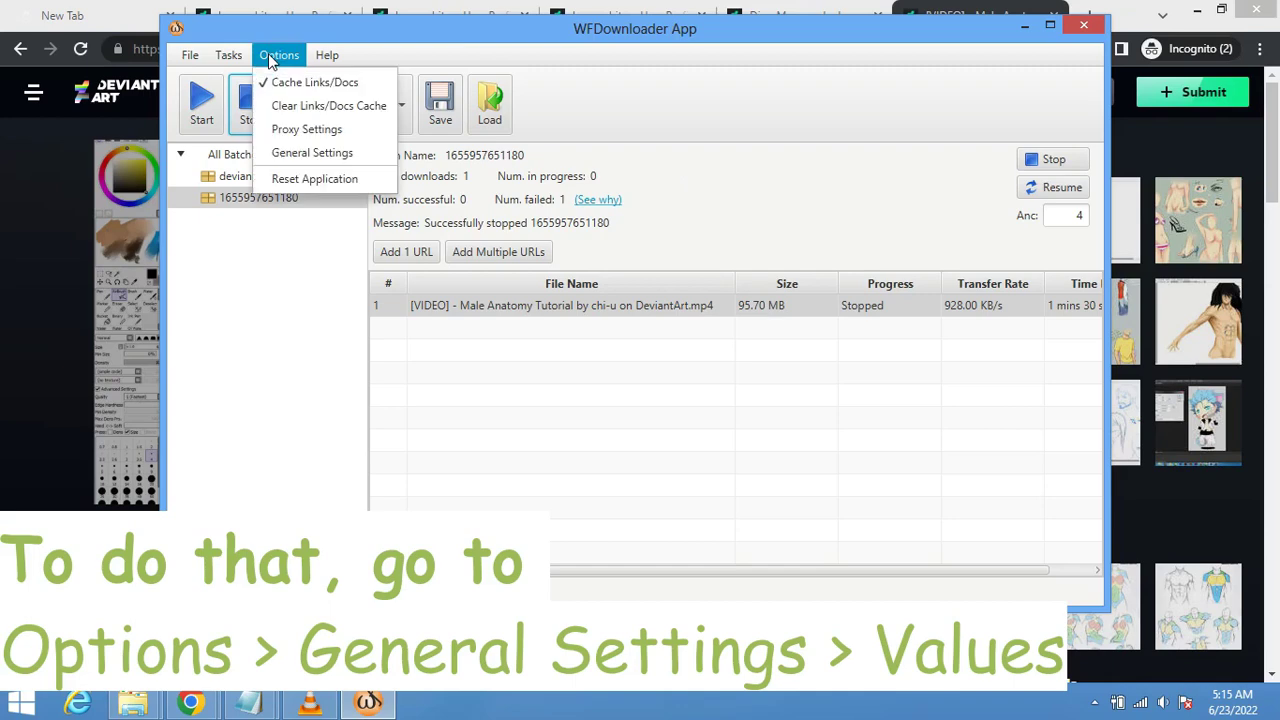
left_click(280, 158)
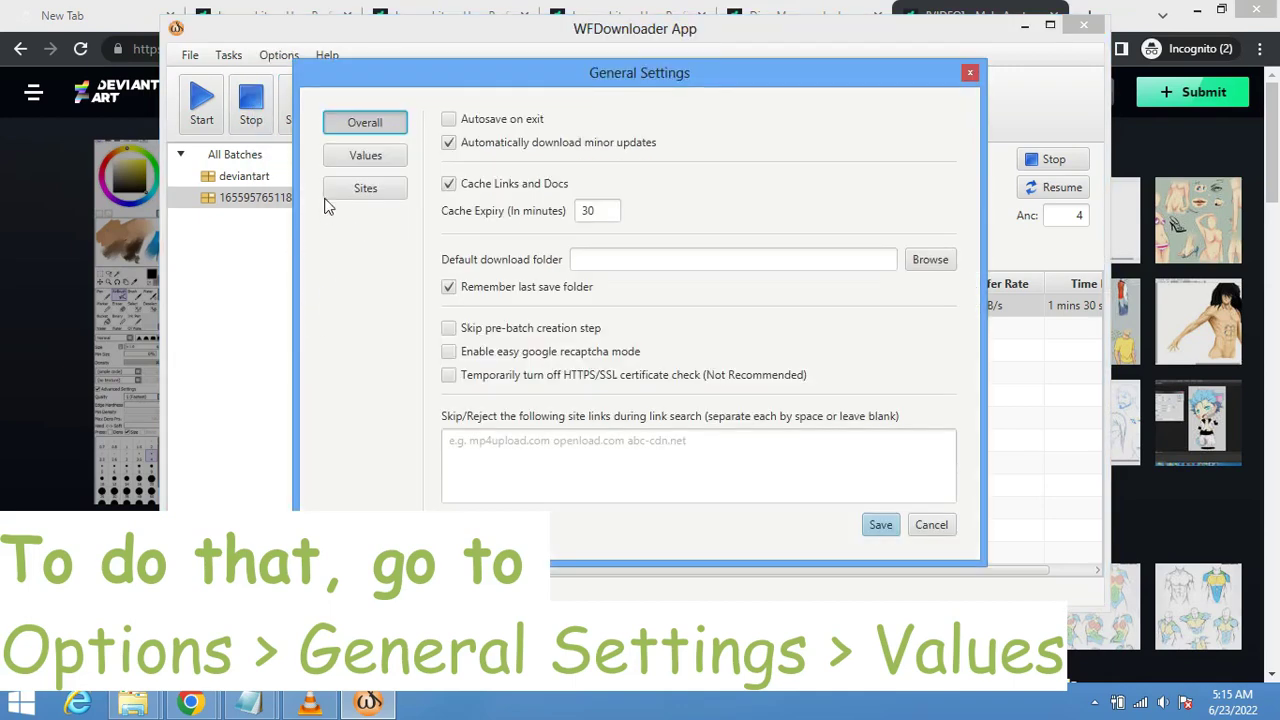
left_click(365, 155)
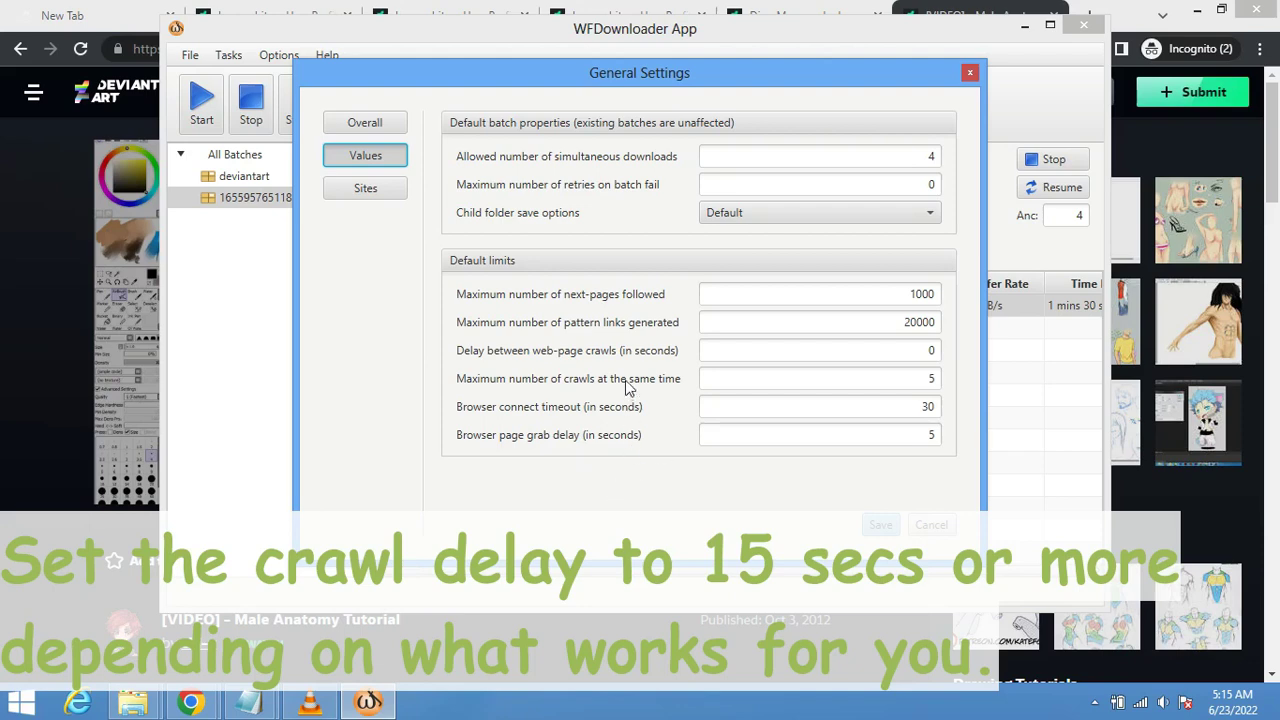
left_click(912, 348)
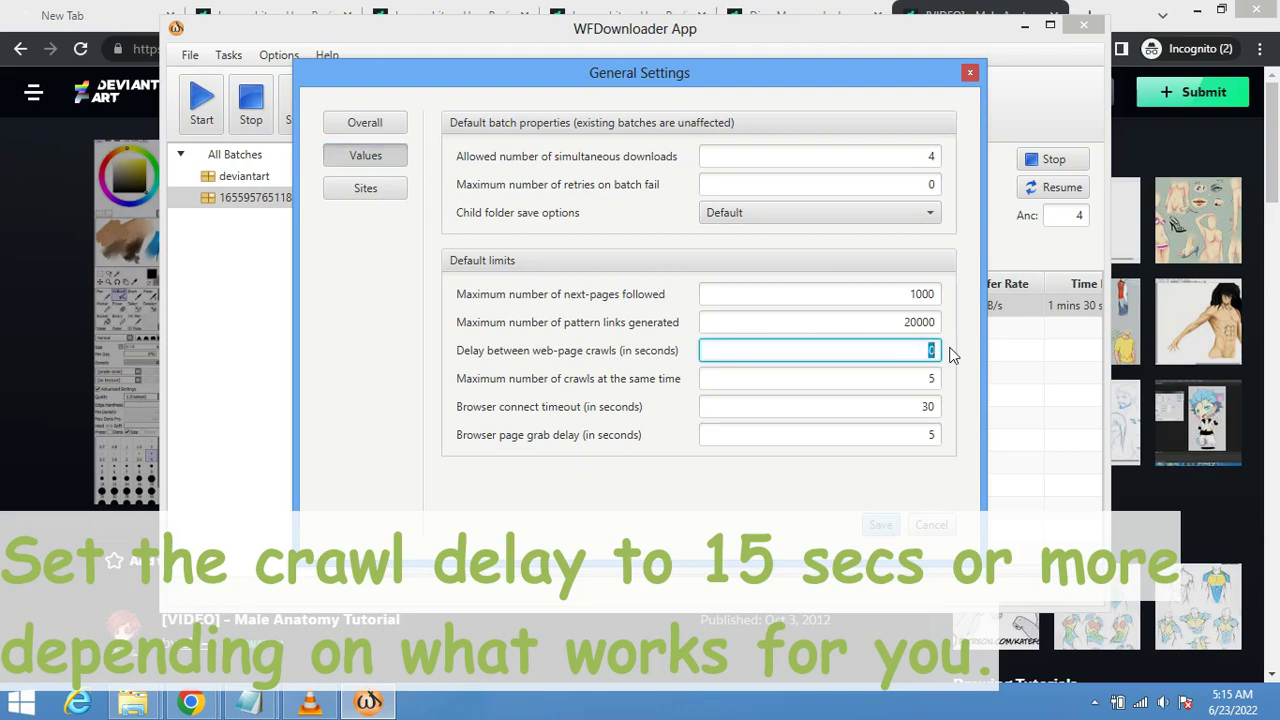
type("15")
key("BackSpace")
type("30")
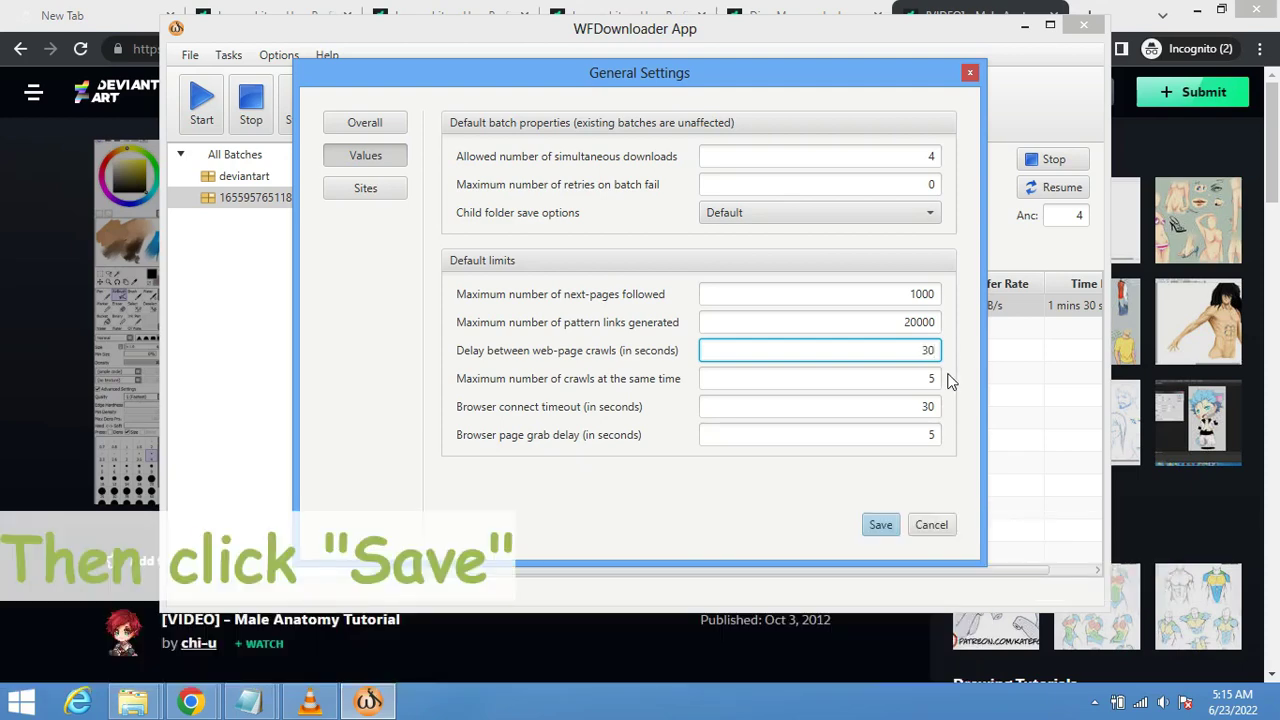
left_click(880, 525)
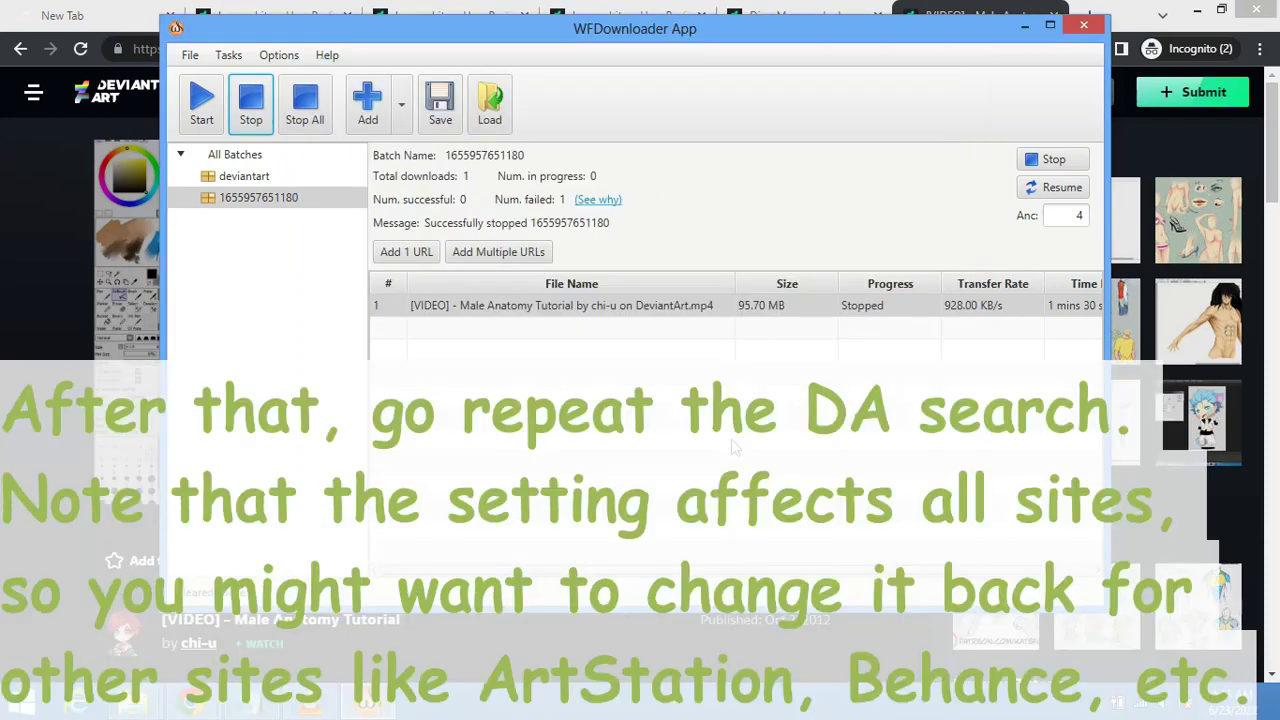